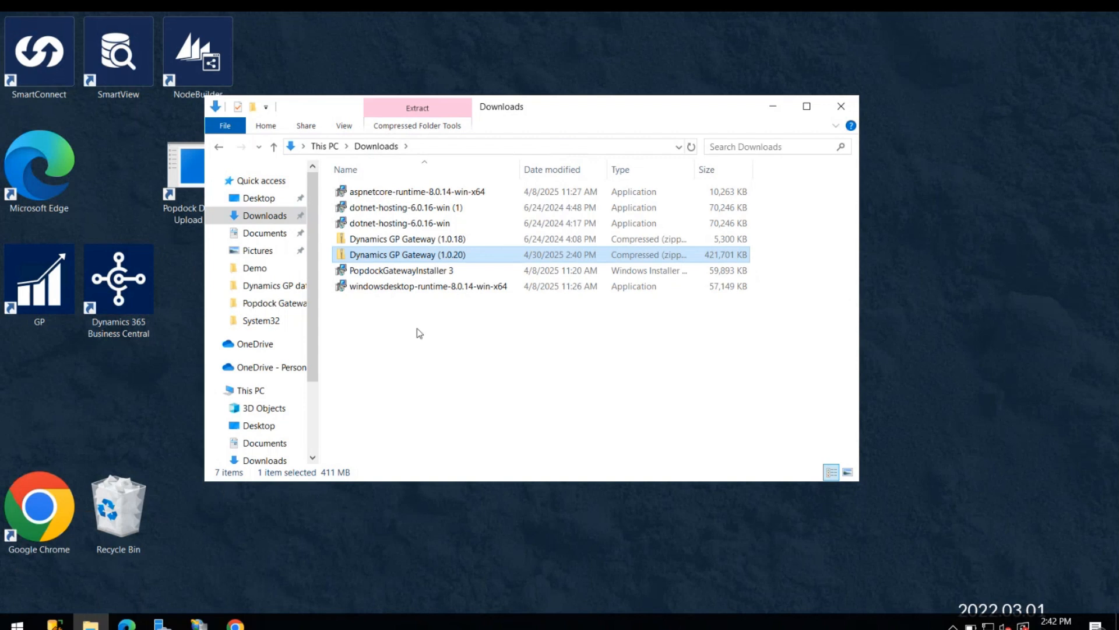
Extract the Dynamics GP Gateway (1.0.20) zip into its Downloads folder, replacing existing files.
left_click(692, 461)
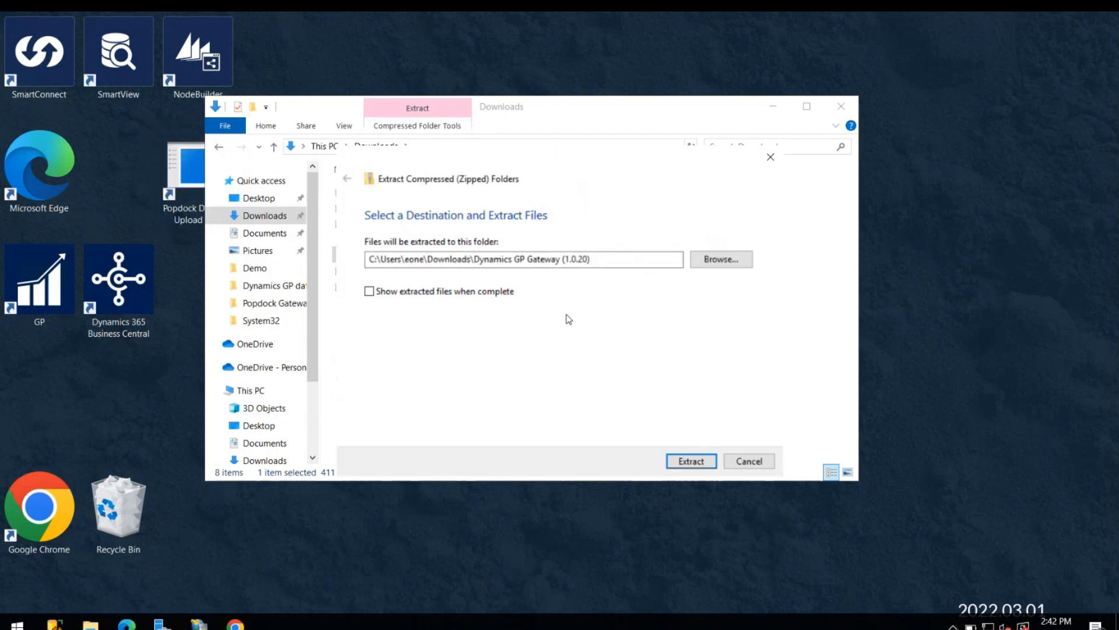
left_click(691, 461)
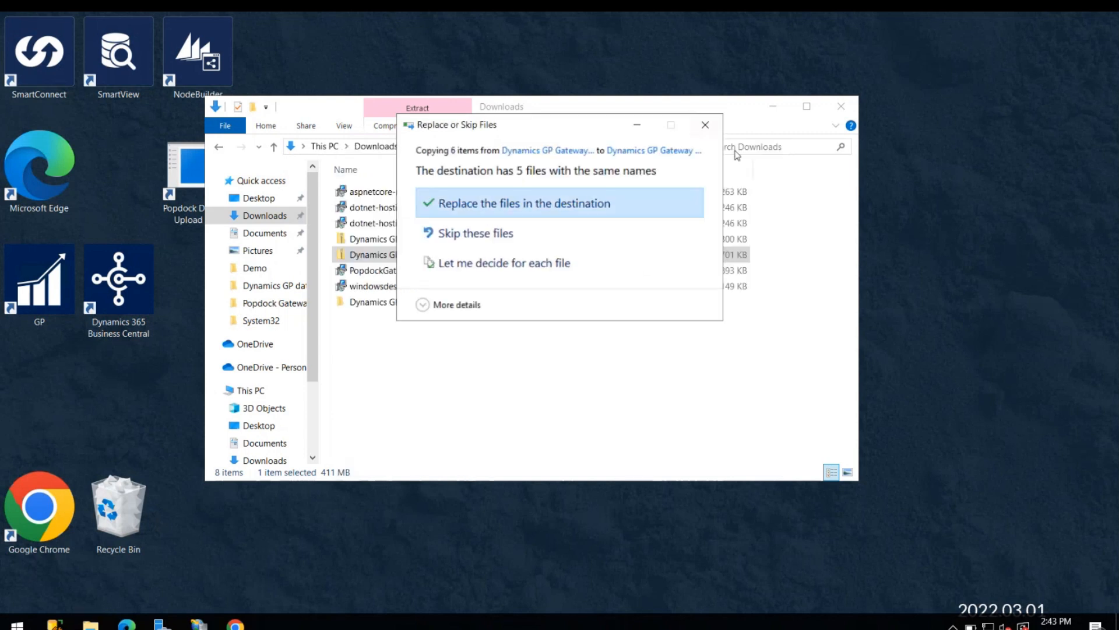
left_click(557, 204)
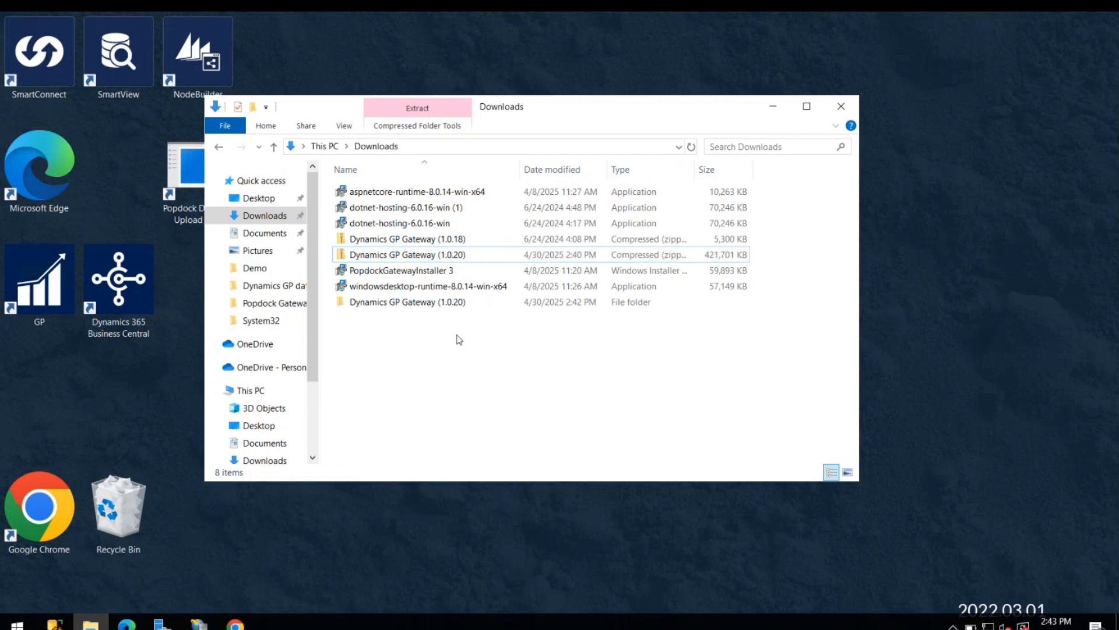
left_click(415, 305)
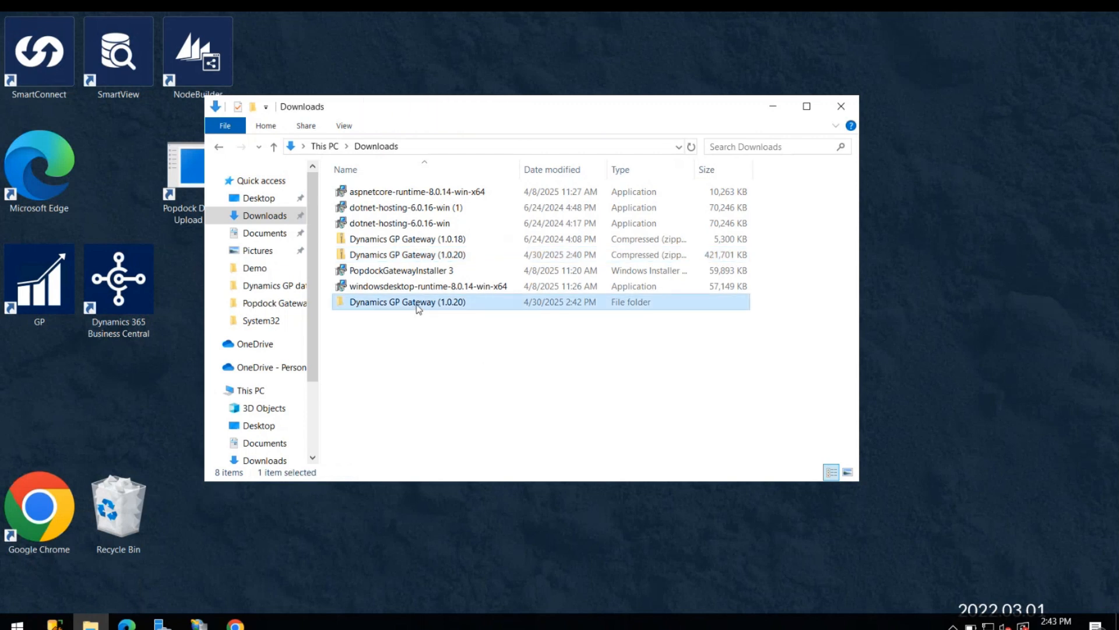
Run GatewayInstall.Bundle from the extracted folder, accept the license, and install with admin approval.
double_click(416, 304)
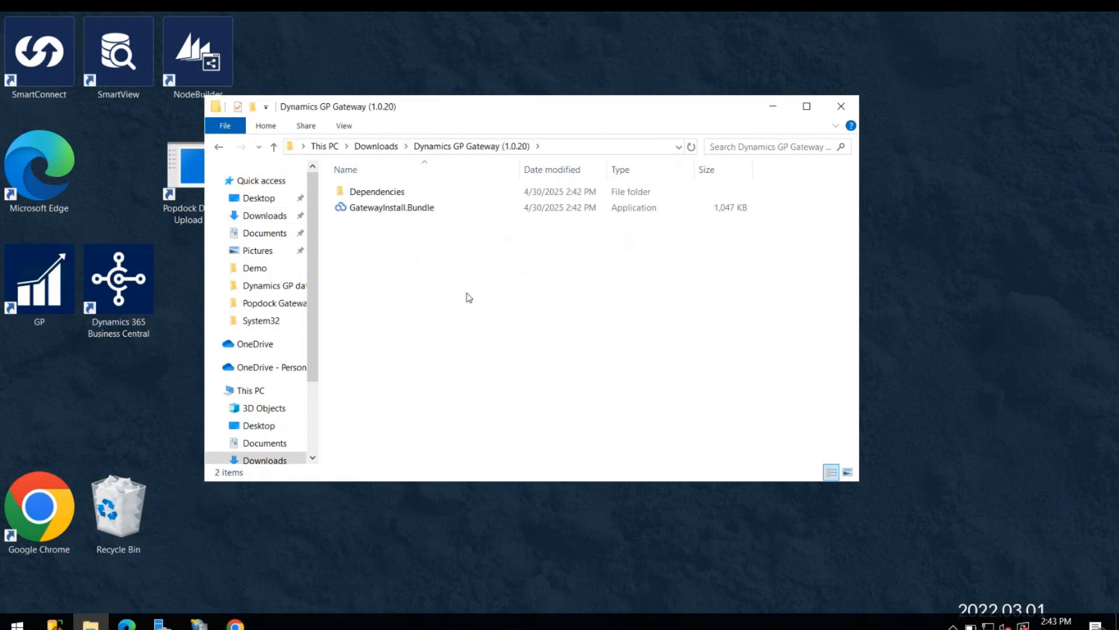
left_click(420, 208)
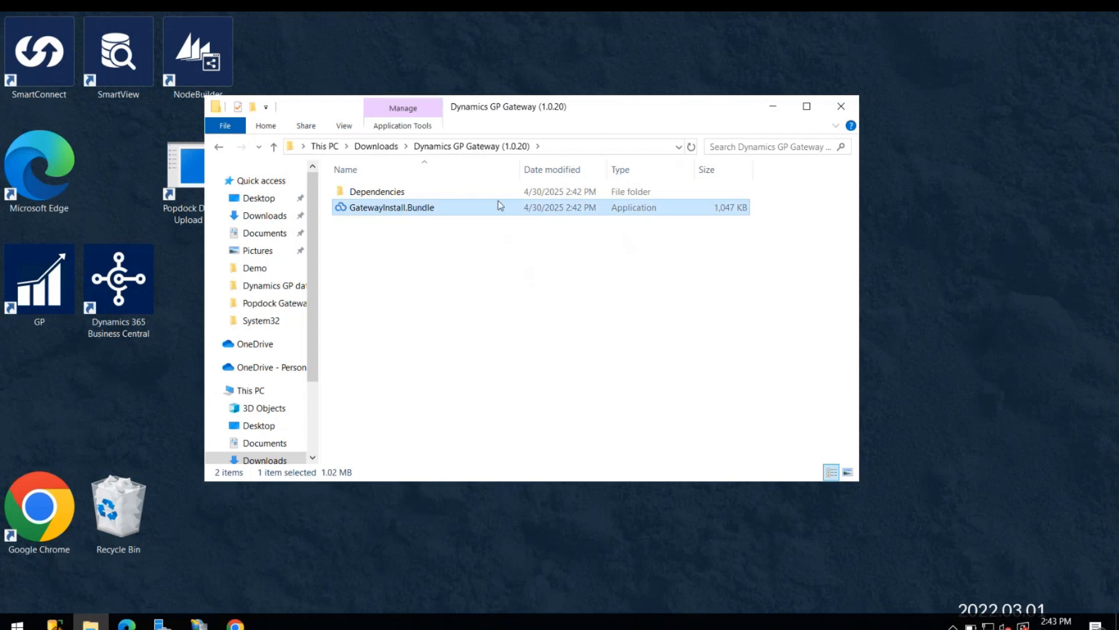
double_click(399, 208)
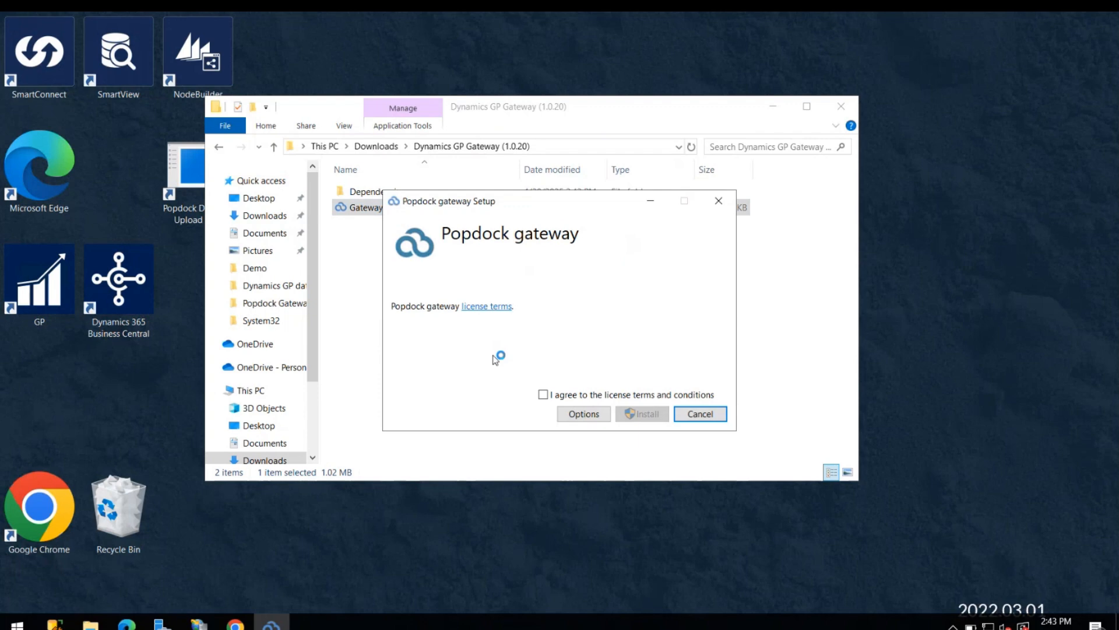
left_click(543, 395)
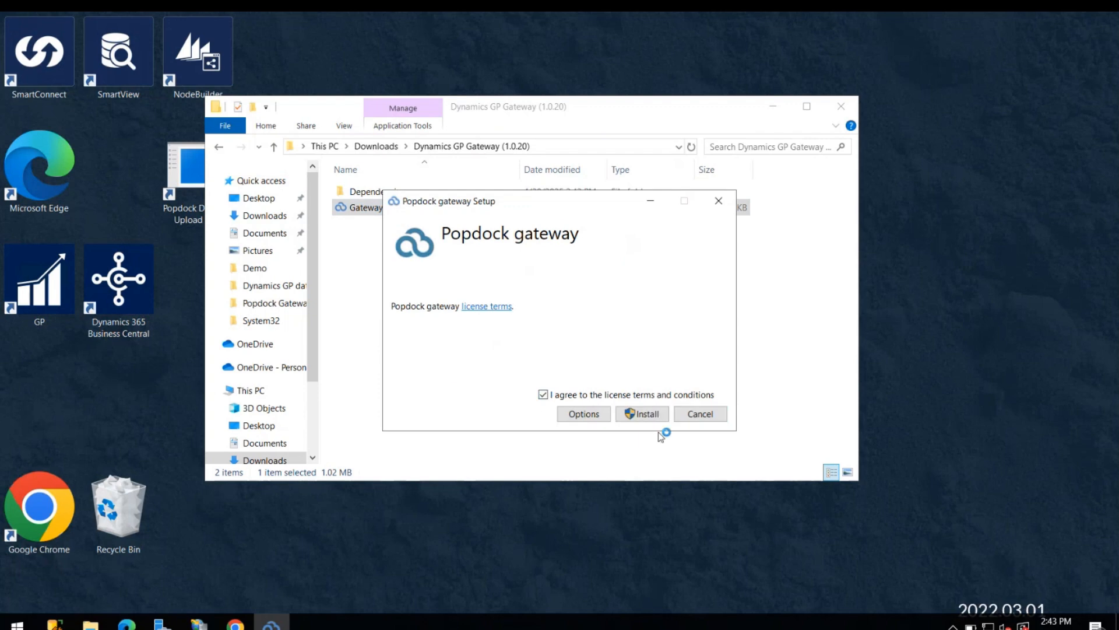
left_click(642, 413)
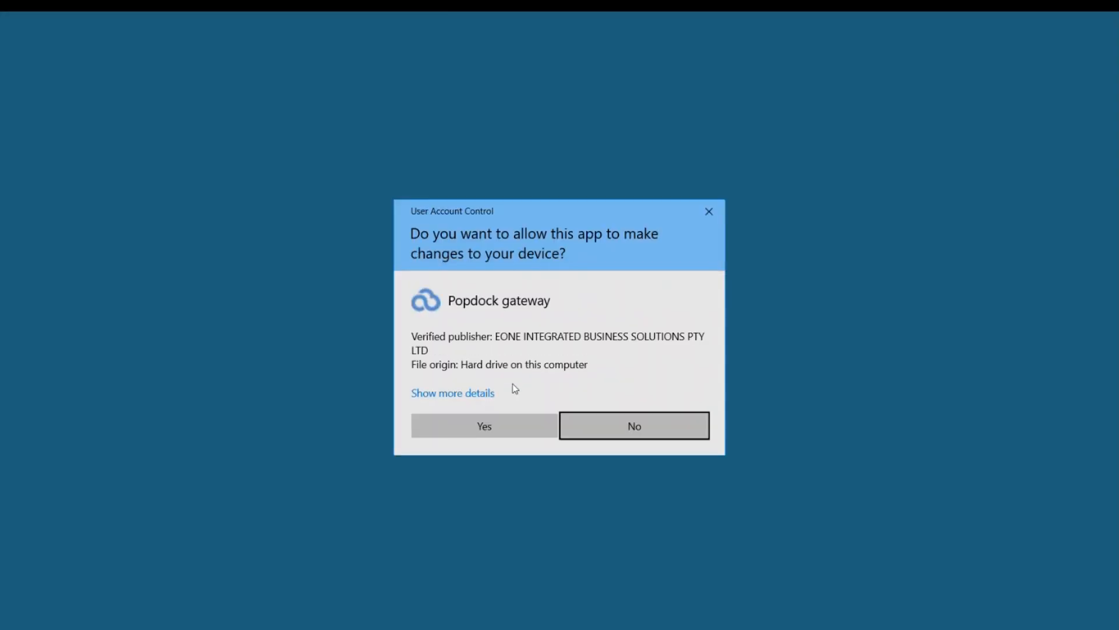
left_click(492, 427)
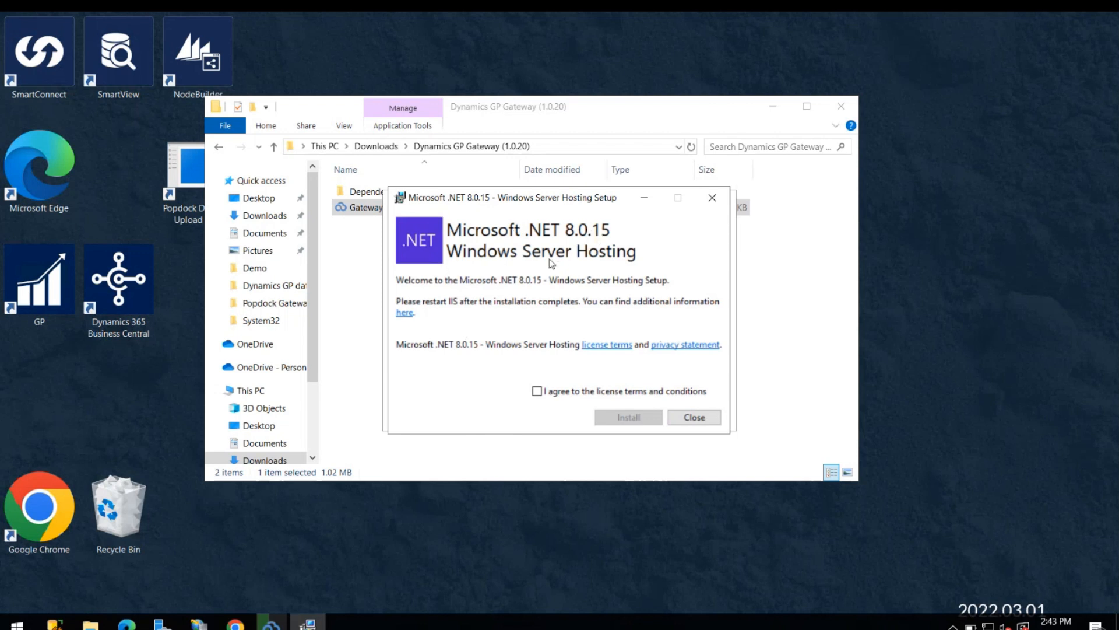
Accept the license, install .NET 8.0.15 Windows Server Hosting, and close it when done.
left_click(536, 391)
left_click(629, 418)
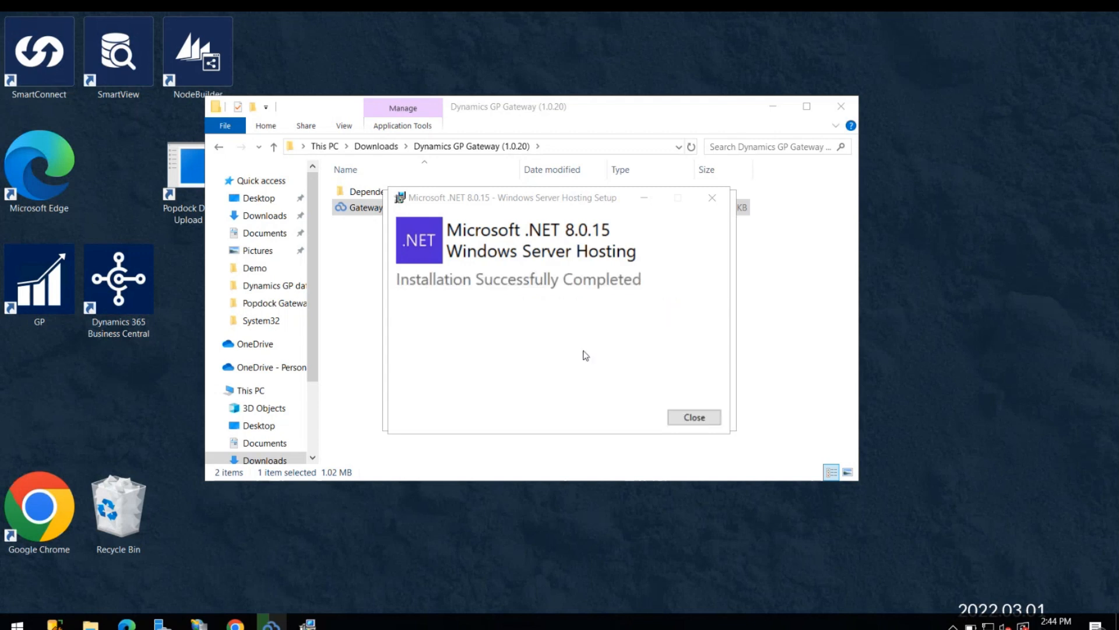
left_click(684, 415)
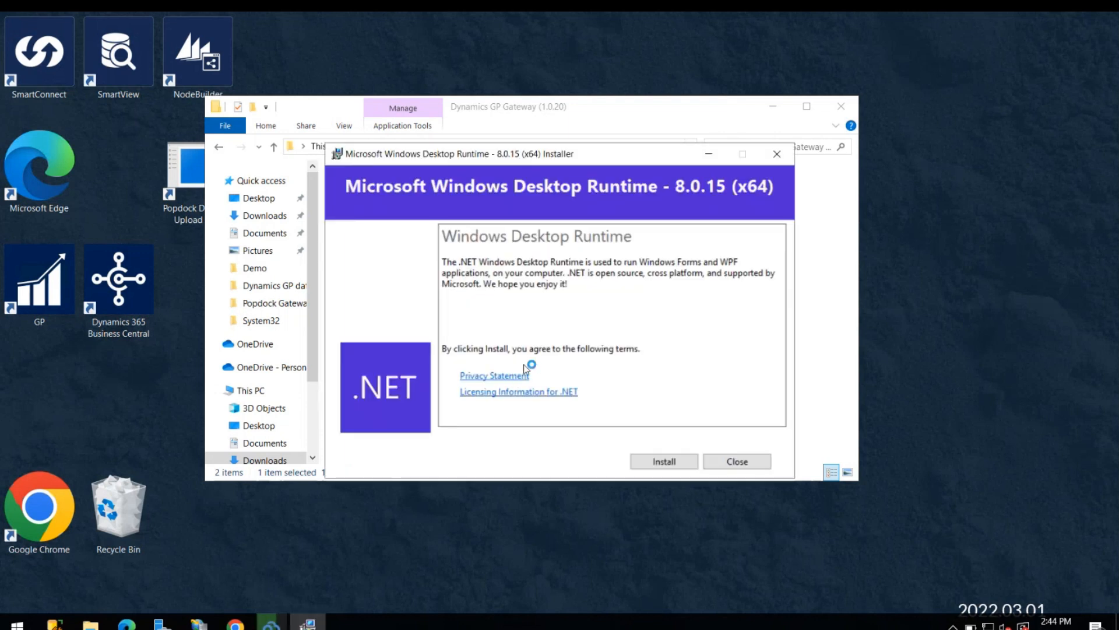
Install Windows Desktop Runtime 8.0.15 (x64) and close its installer after success.
left_click(662, 460)
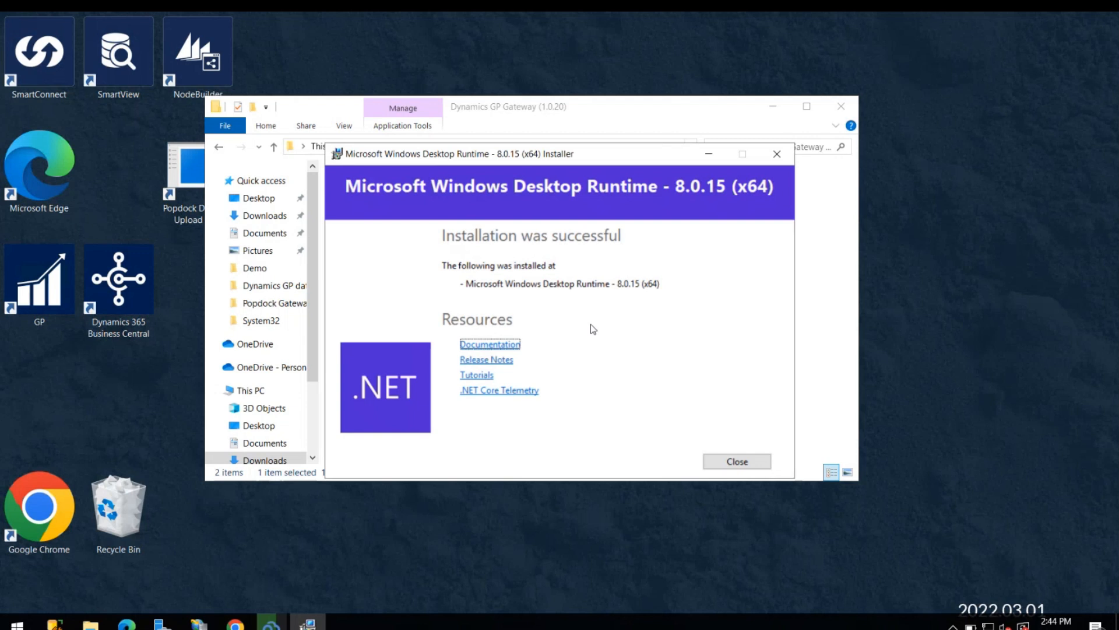
left_click(736, 460)
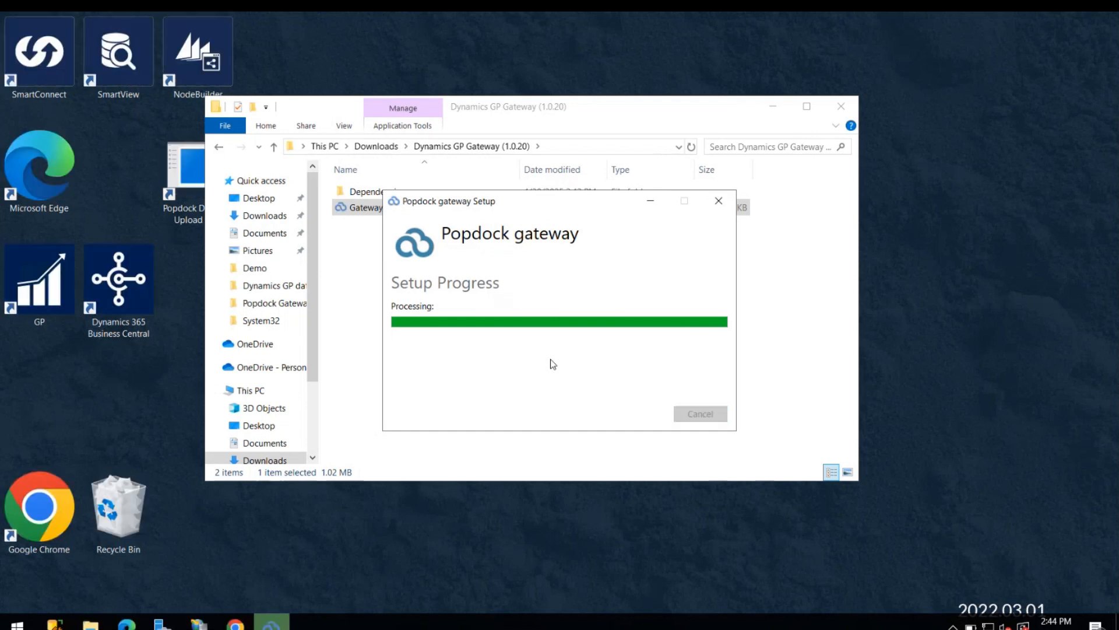
Close the finished setup and folder window, then launch Popdock Gateway Config from Start as administrator.
left_click(691, 413)
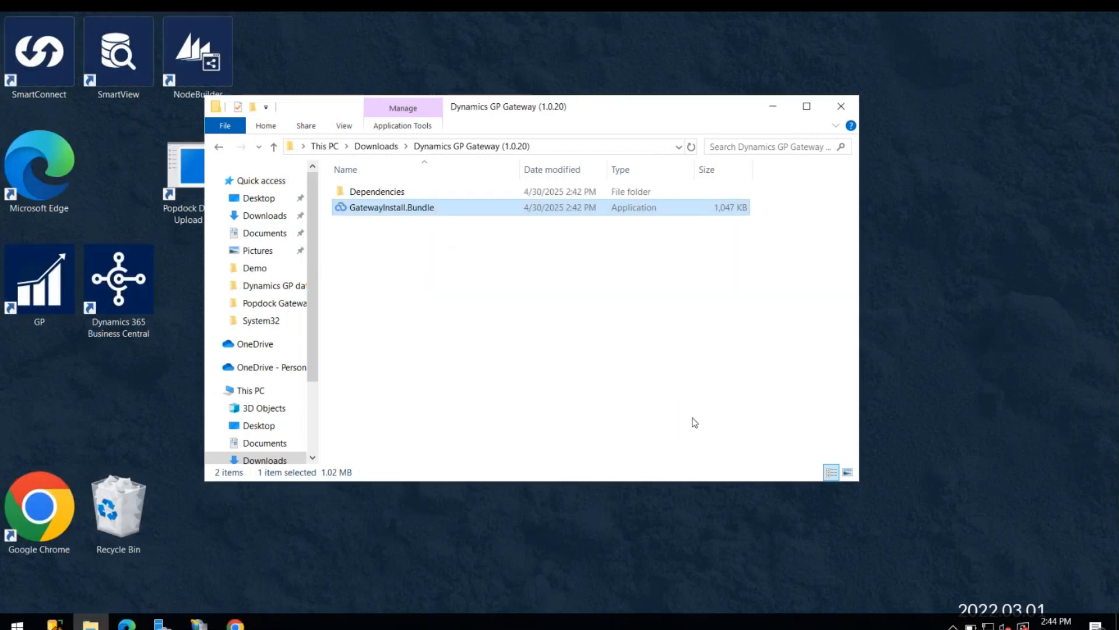
left_click(850, 110)
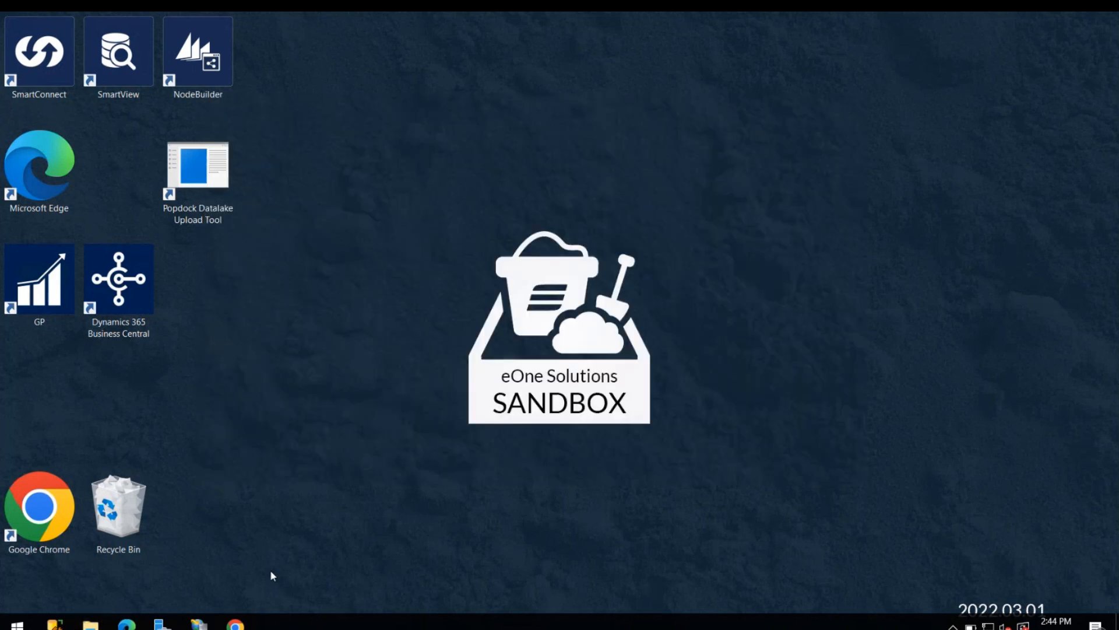
key("super")
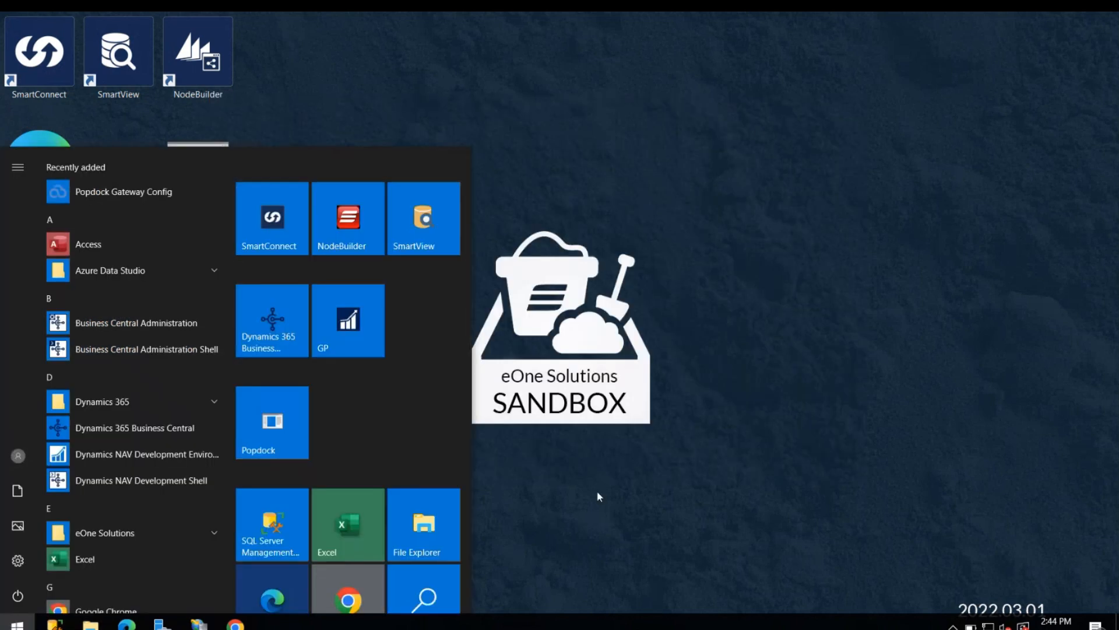
left_click(148, 194)
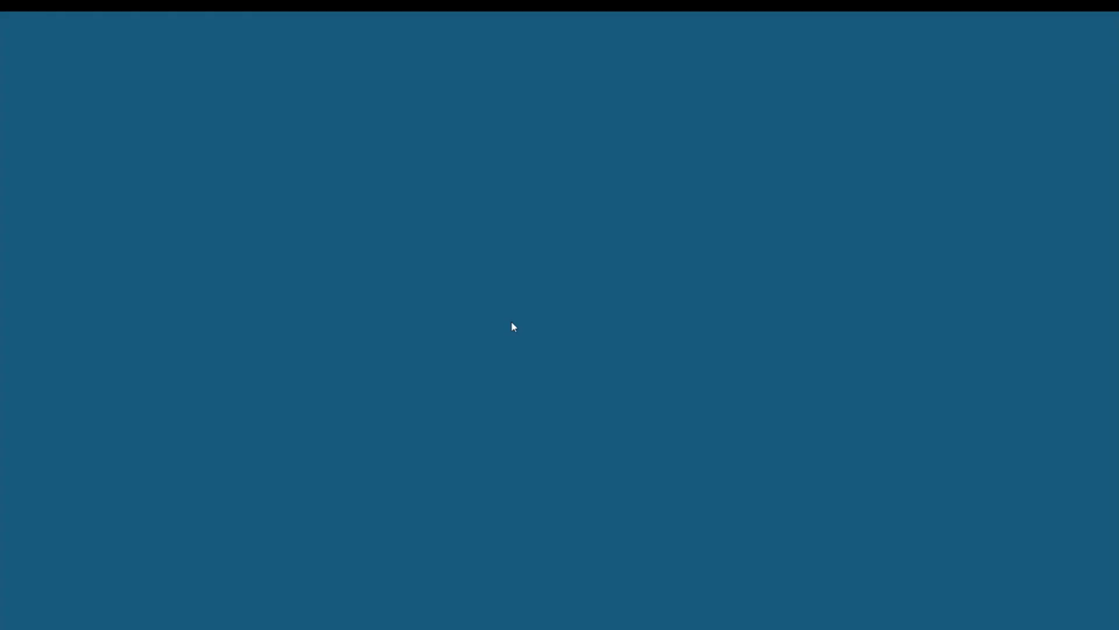
left_click(500, 428)
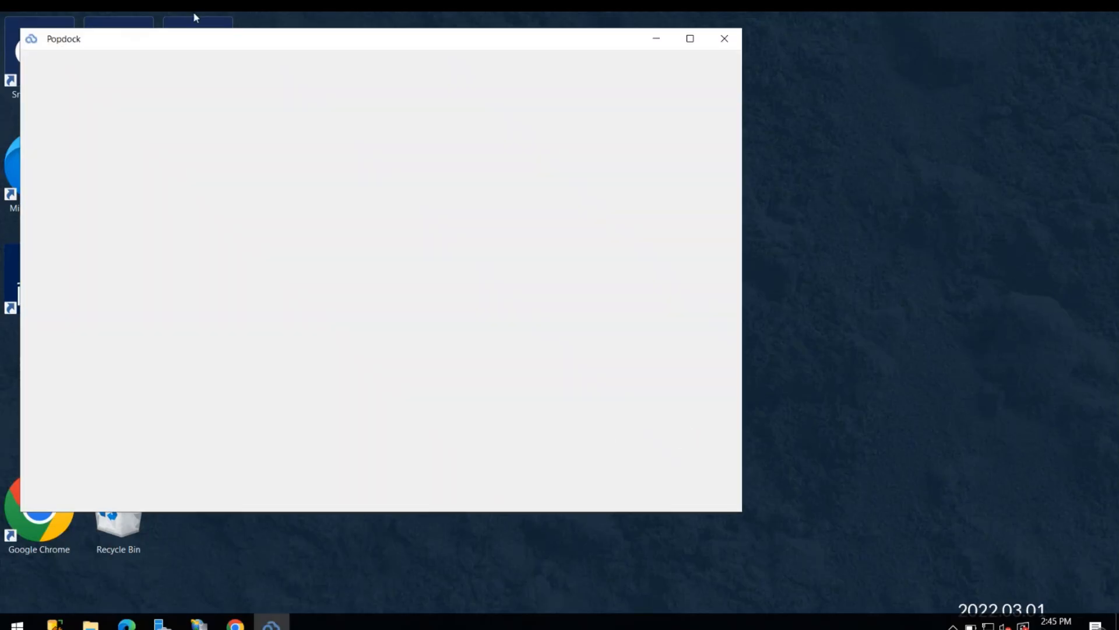
mouse_move(211, 47)
left_mouse_down()
mouse_move(303, 106)
mouse_move(388, 93)
left_mouse_up()
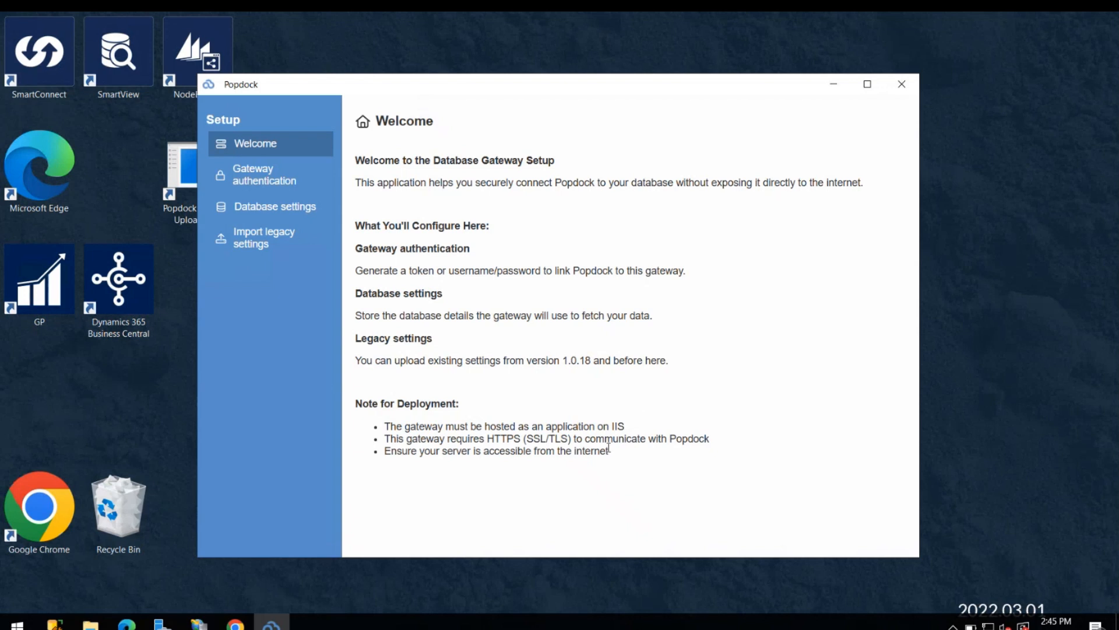
left_click_drag(621, 455, 367, 427)
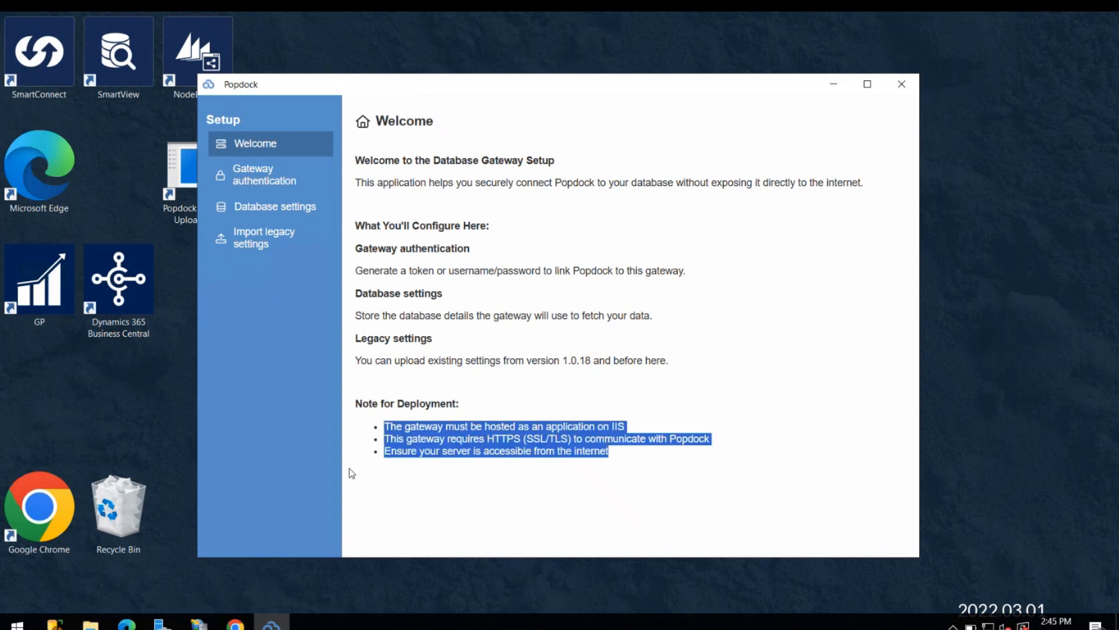
Move from the Welcome page's deployment notes to the Gateway authentication page.
left_click(480, 505)
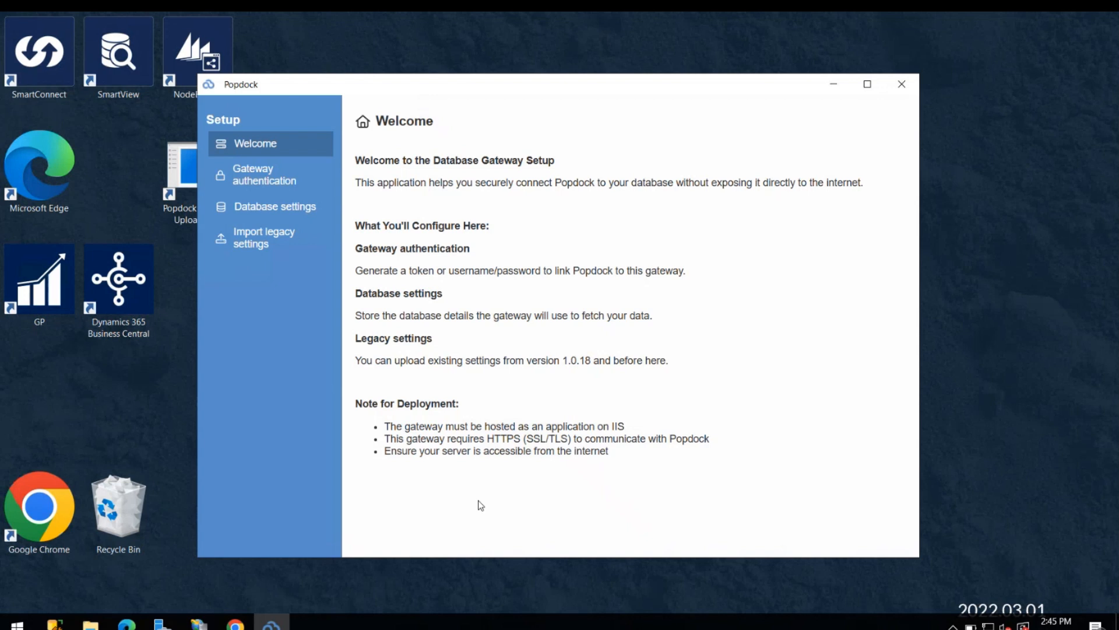
left_click(286, 176)
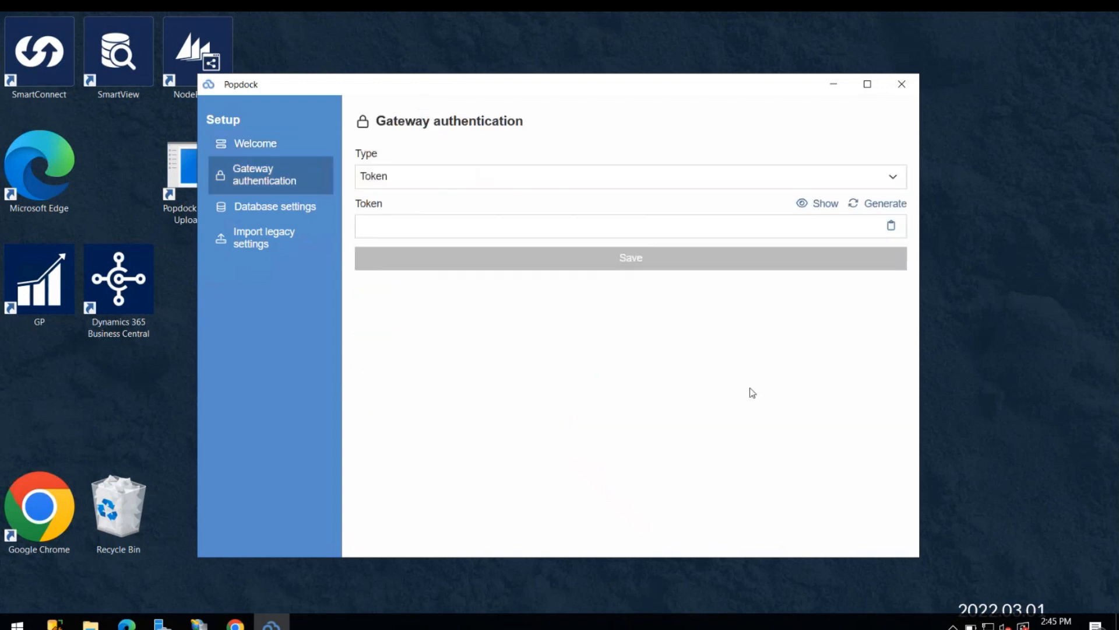
Try the Basic authentication type, then set the type back to Token.
left_click(893, 177)
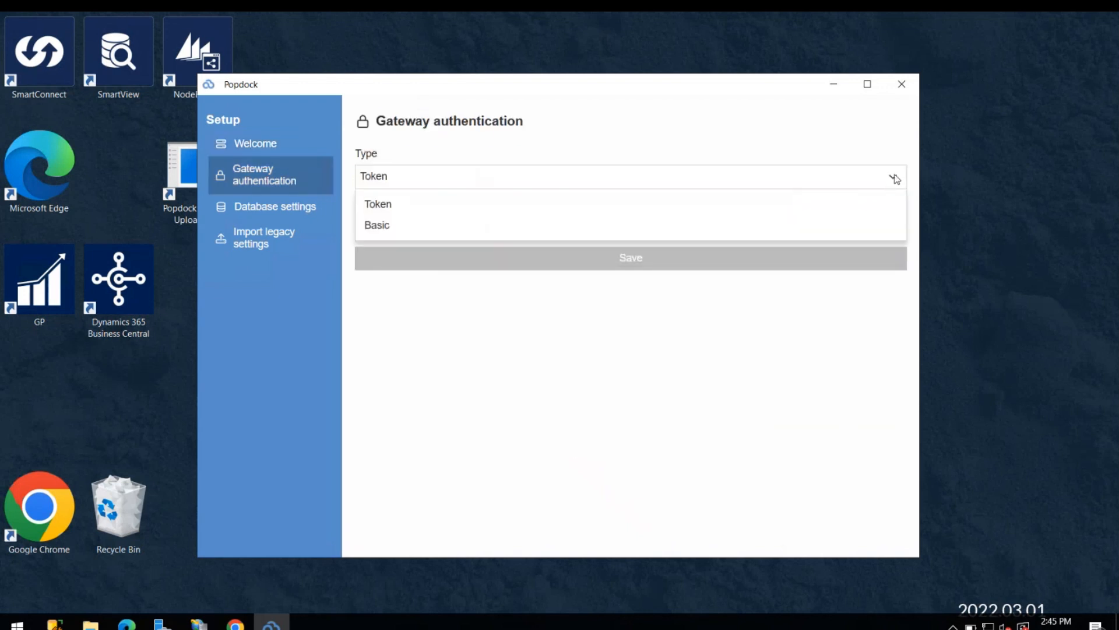
left_click(886, 174)
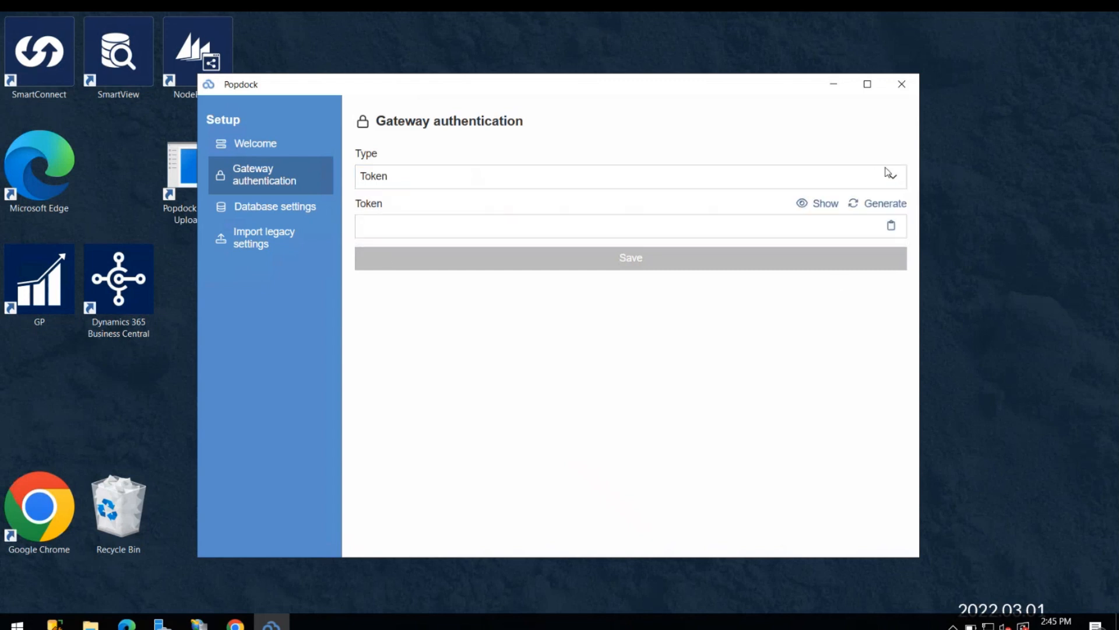
left_click(894, 178)
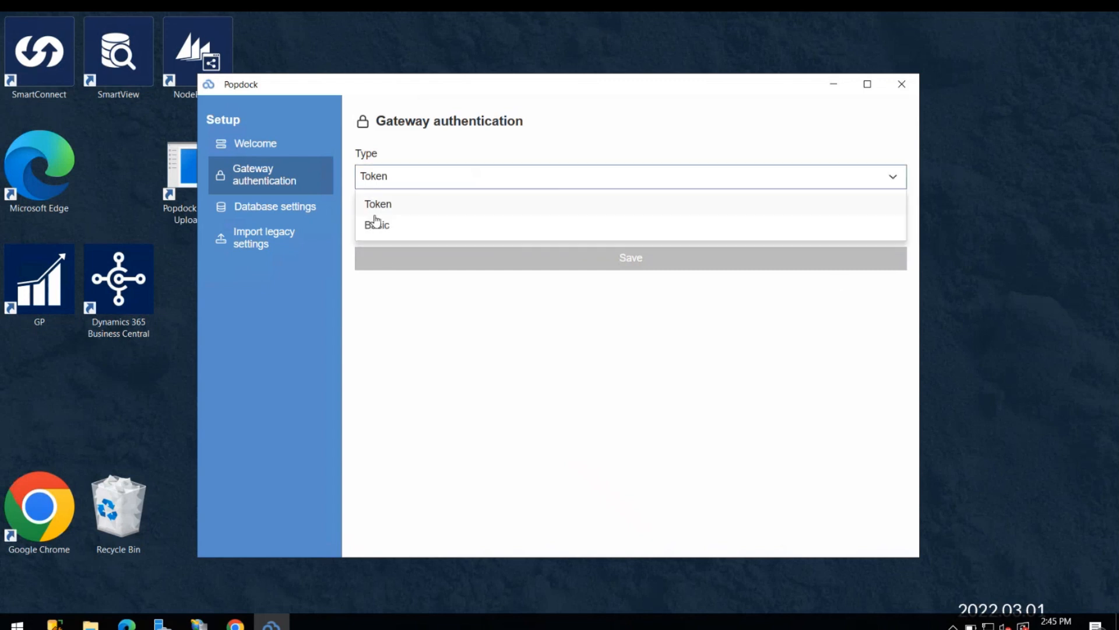
left_click(379, 228)
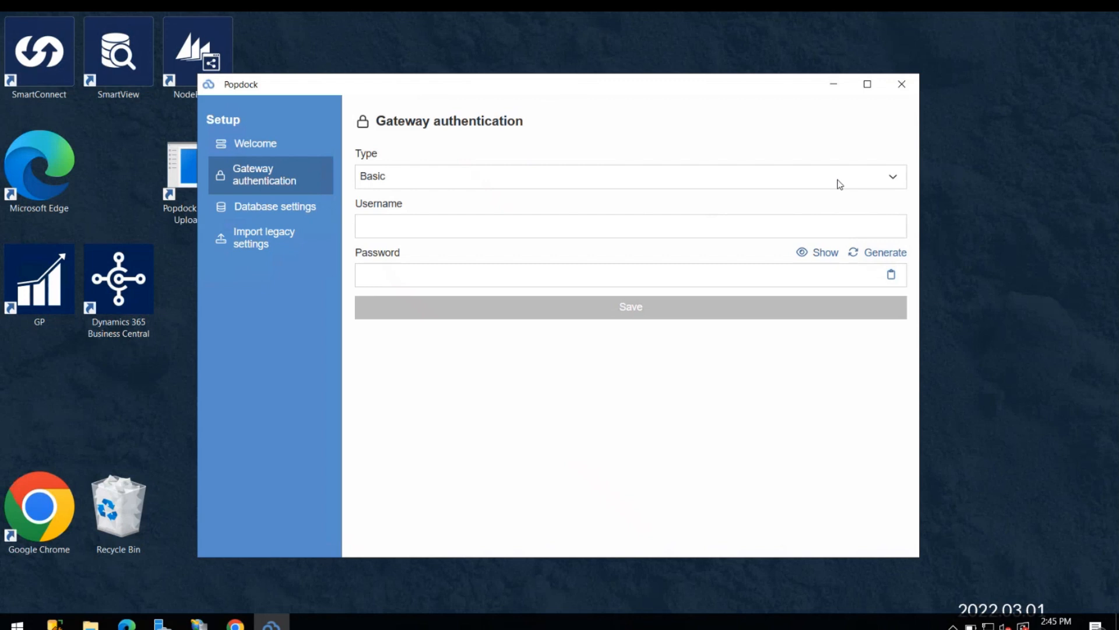
left_click(892, 177)
left_click(442, 205)
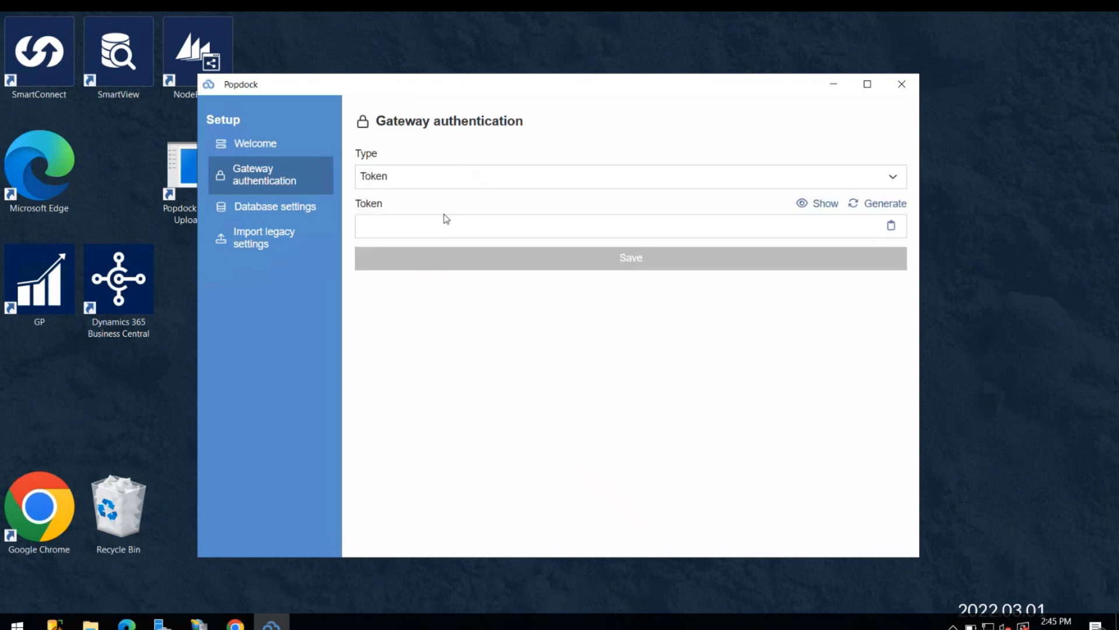
Enter a test token, reveal it with Show, then delete it.
left_click(697, 226)
type("•••••••")
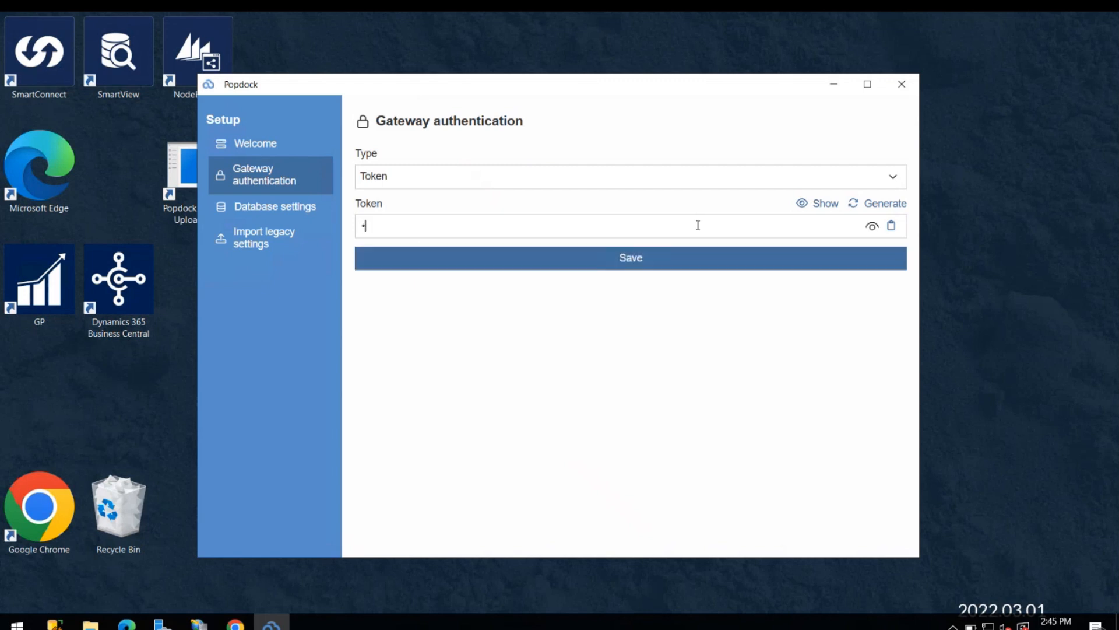
type("••••")
left_click(822, 205)
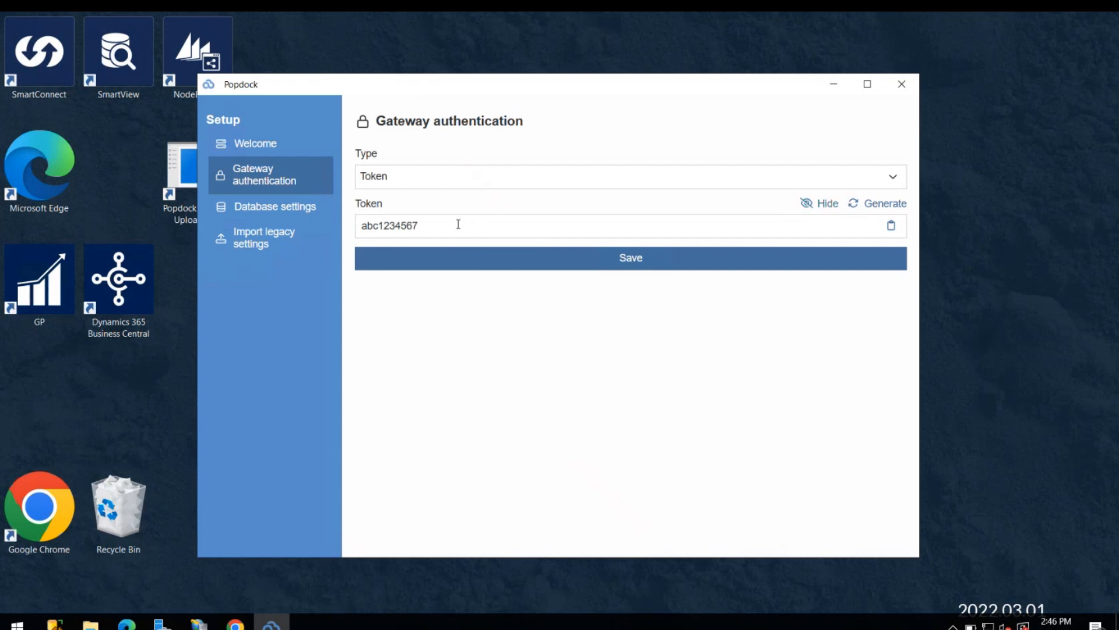
left_click_drag(454, 225, 337, 222)
key("BackSpace")
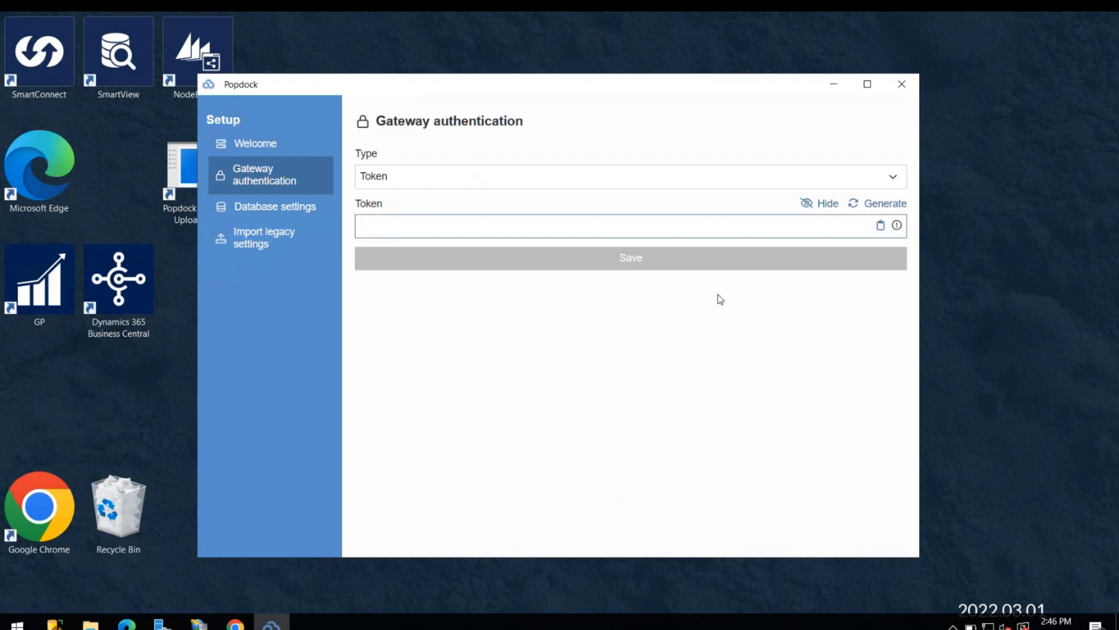
Fill the token field with a randomly generated gateway token.
left_click(876, 206)
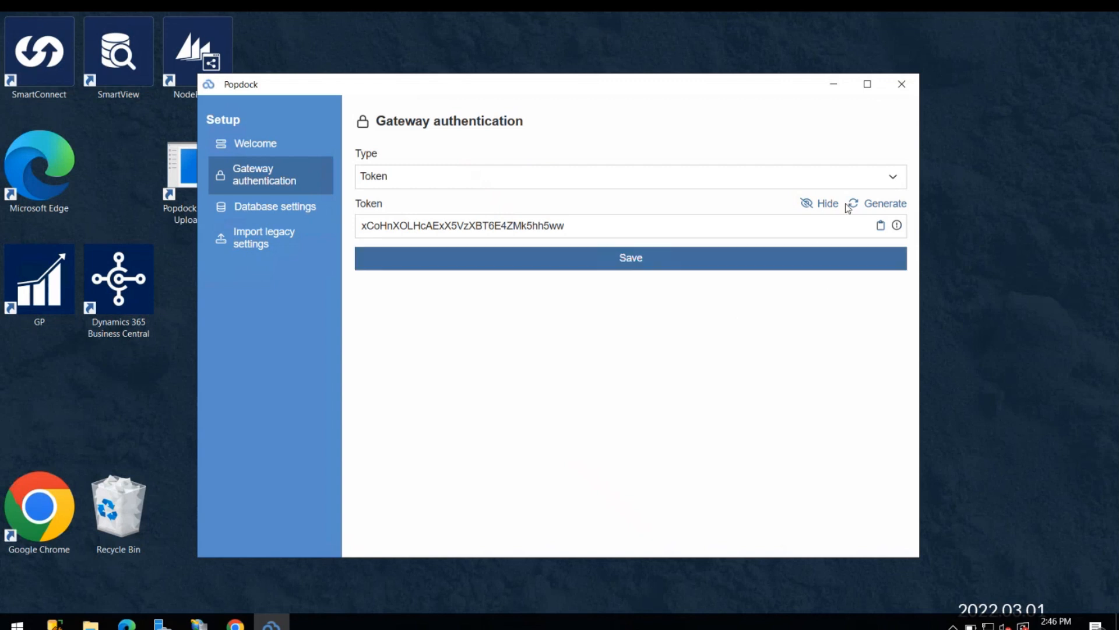
double_click(872, 204)
left_click(873, 204)
left_click(873, 204)
left_click(873, 204)
left_click(873, 204)
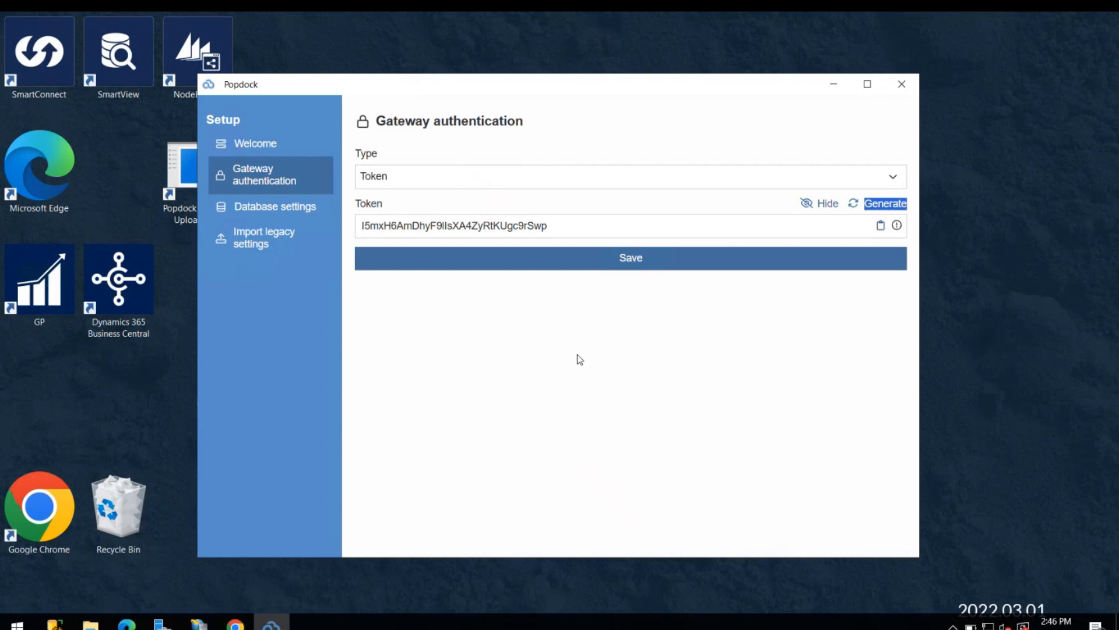
Set the database to DYNAMICS with the SQL username and password, then open Import legacy settings.
left_click(301, 213)
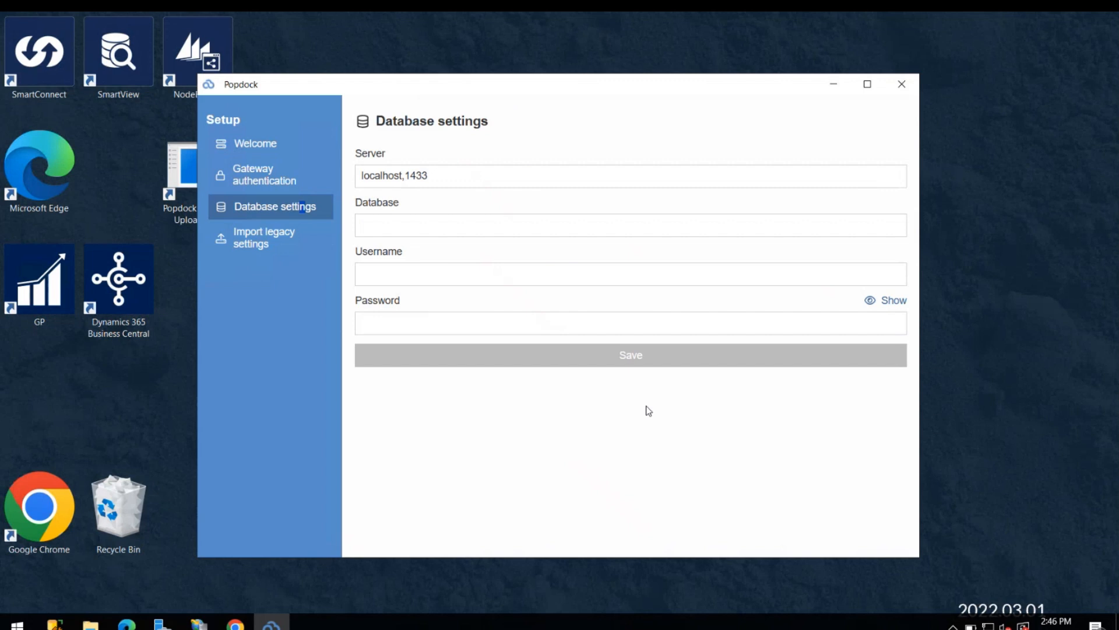
left_click(887, 304)
left_click(400, 227)
type("DYNM")
type("AMICS")
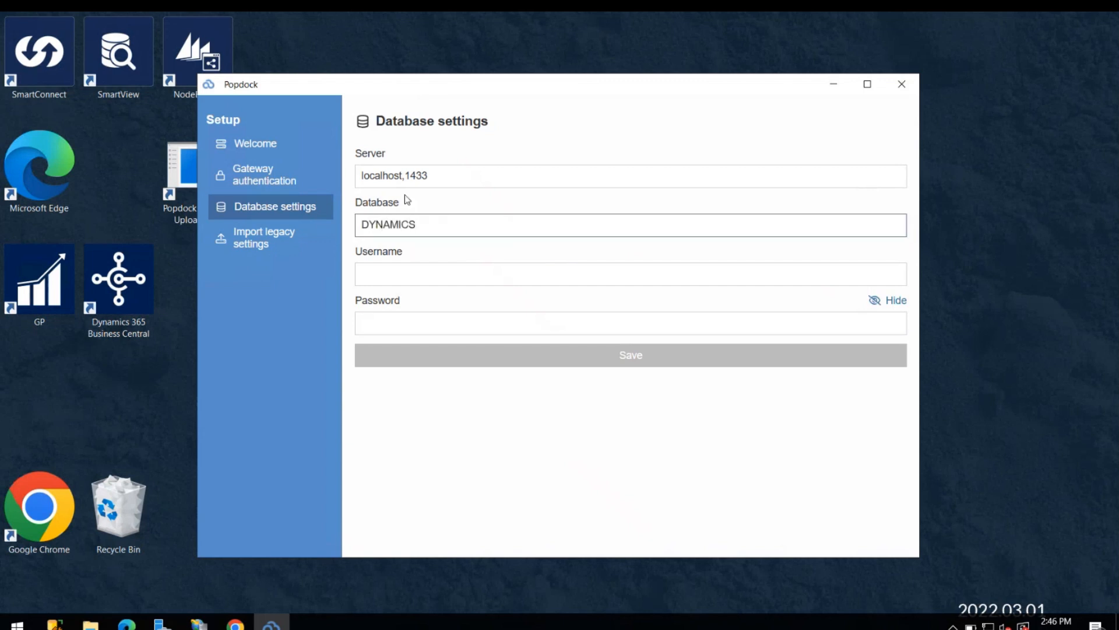
left_click(419, 272)
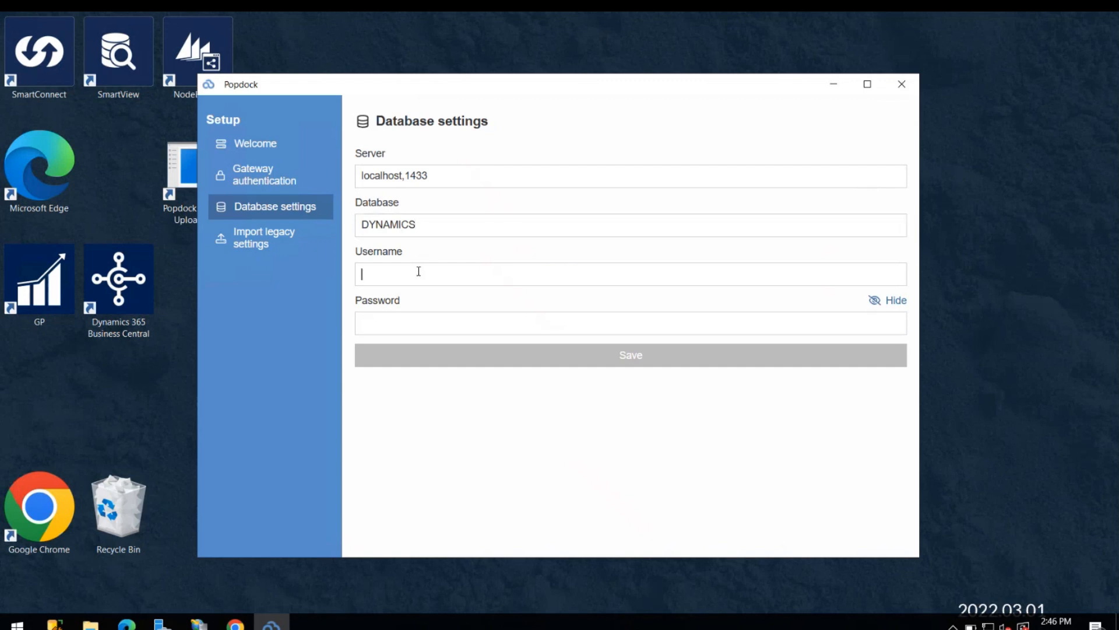
type("SQL USer")
key("Tab")
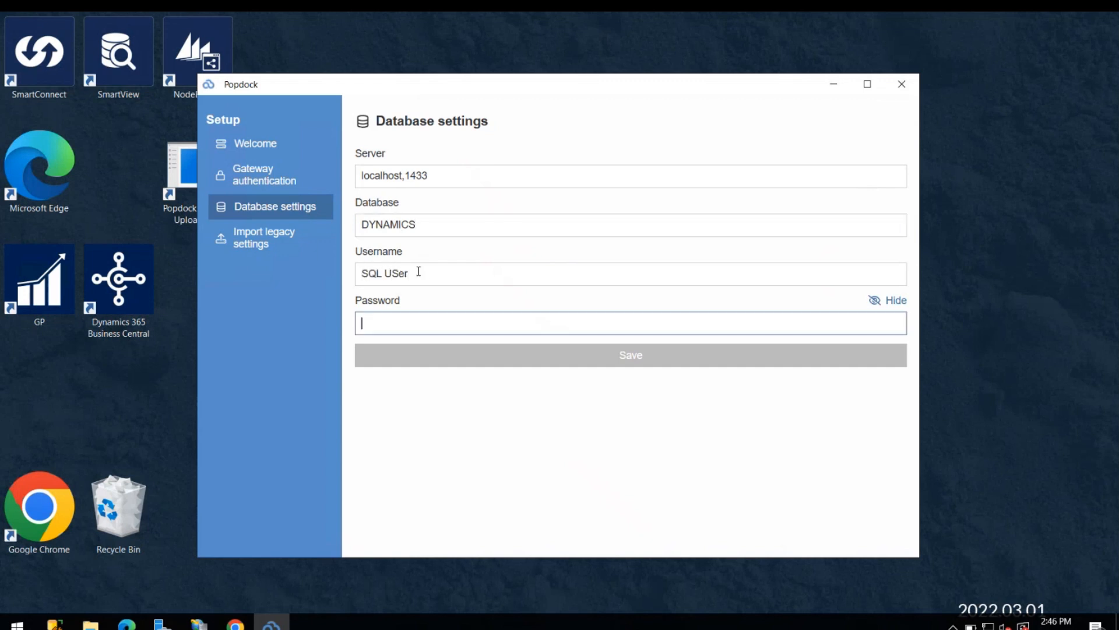
type("SQL user password")
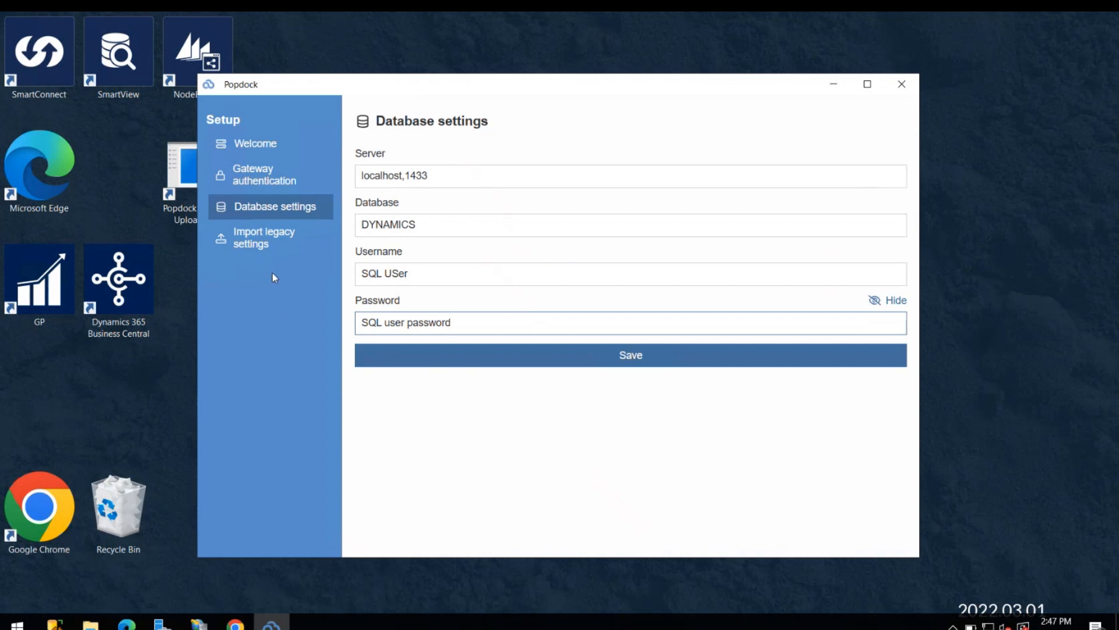
left_click(258, 245)
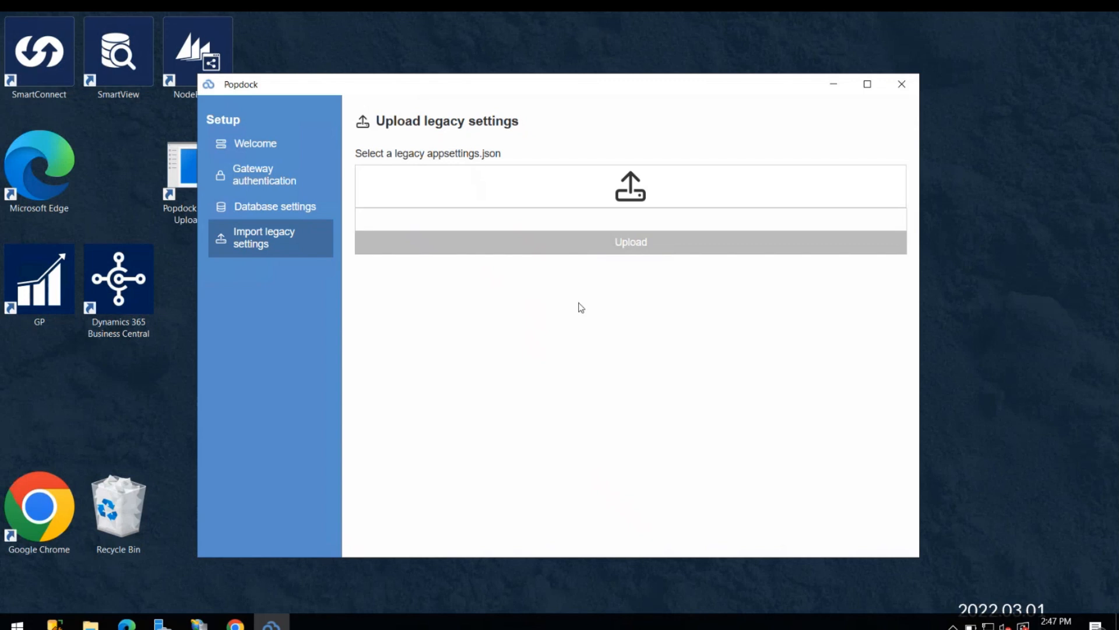
Select appsettings.json from C:\Program Files (x86)\Popdock\Company 2 as the legacy settings file.
left_click(641, 200)
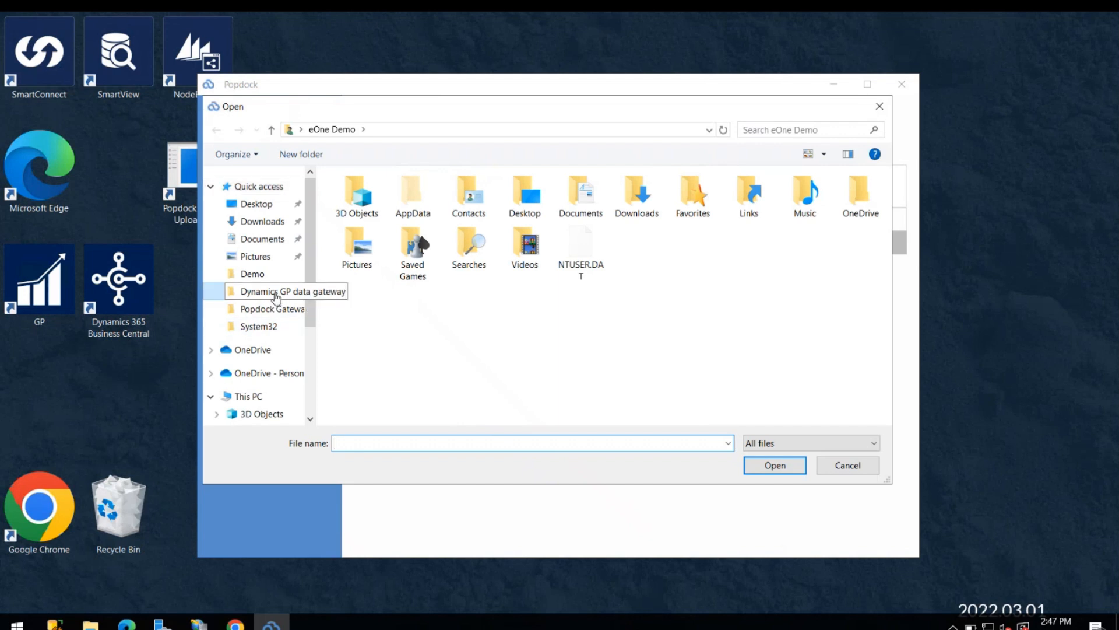
left_click(271, 292)
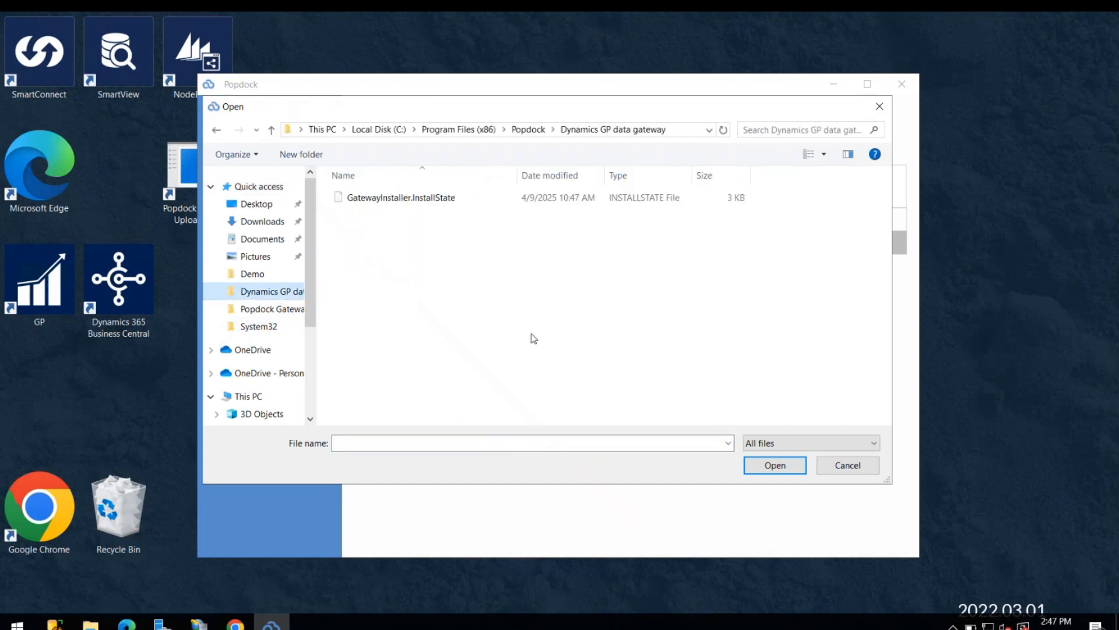
left_click(253, 205)
left_click(248, 395)
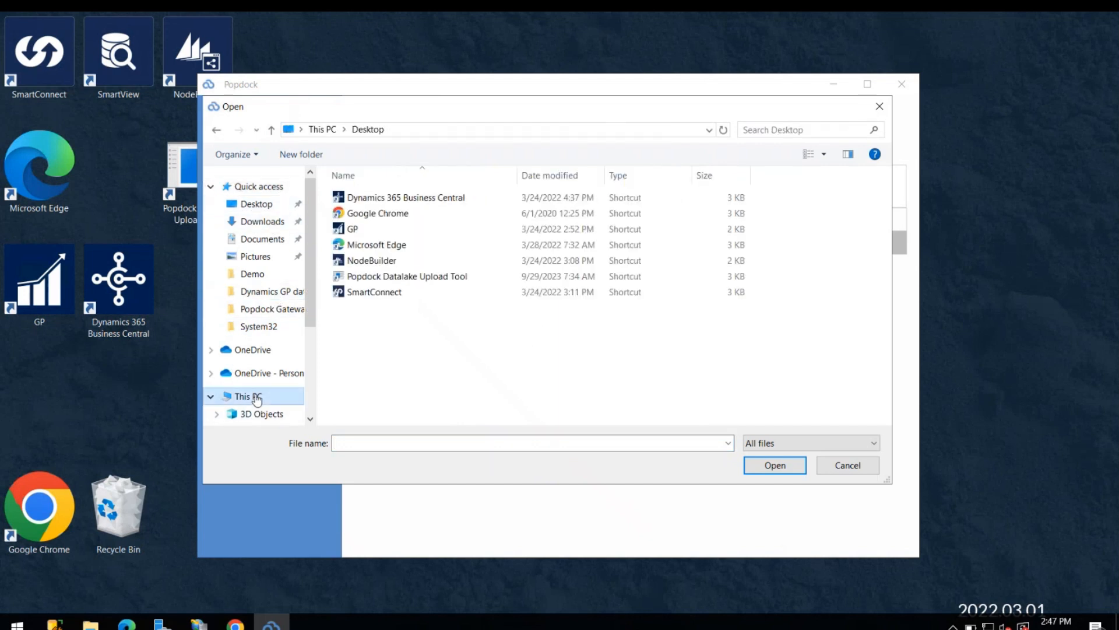
double_click(444, 352)
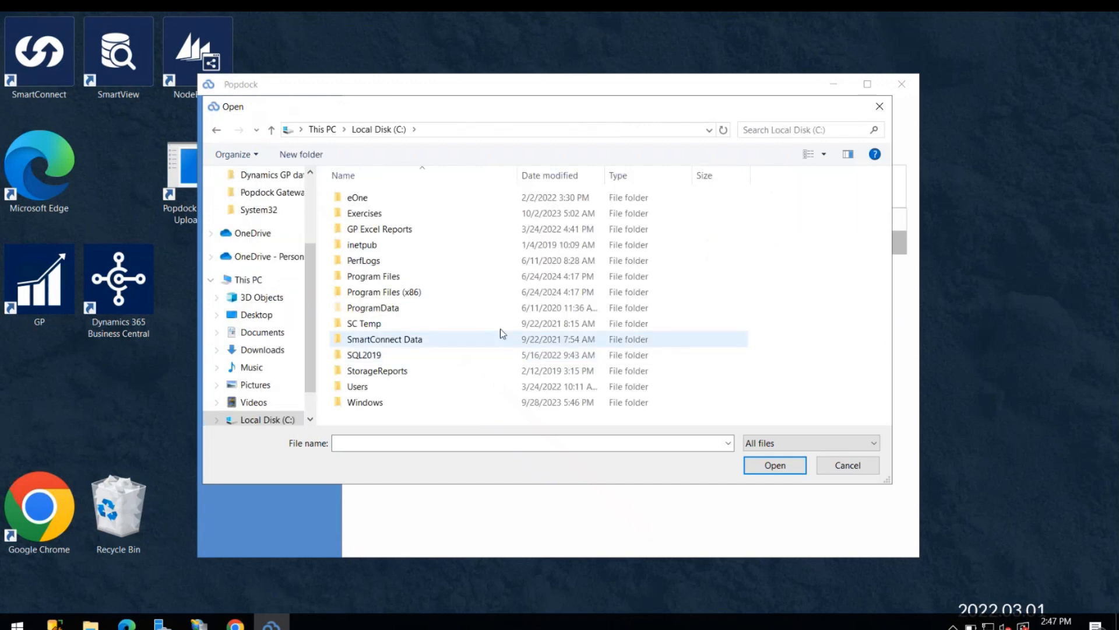
double_click(416, 290)
scroll(423, 296, "down", 6)
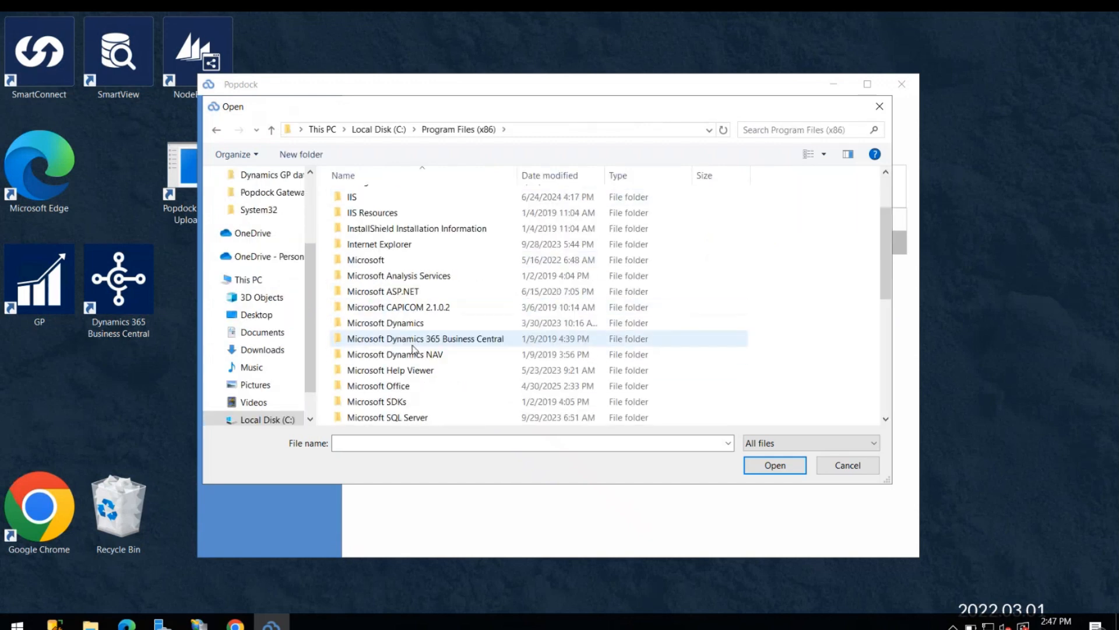
double_click(385, 291)
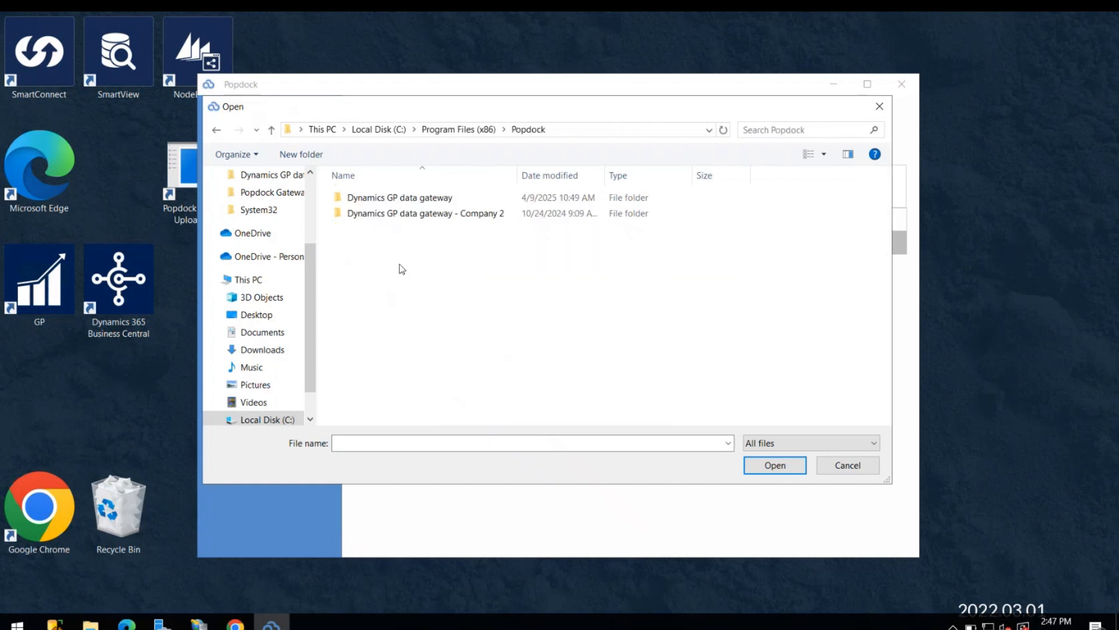
double_click(411, 197)
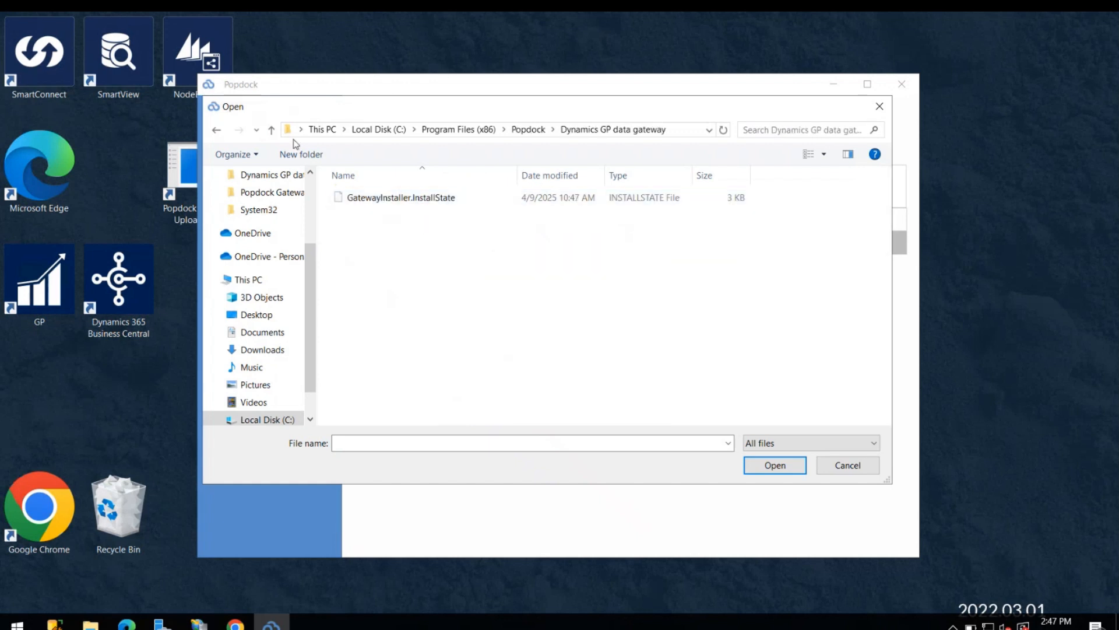
left_click(216, 130)
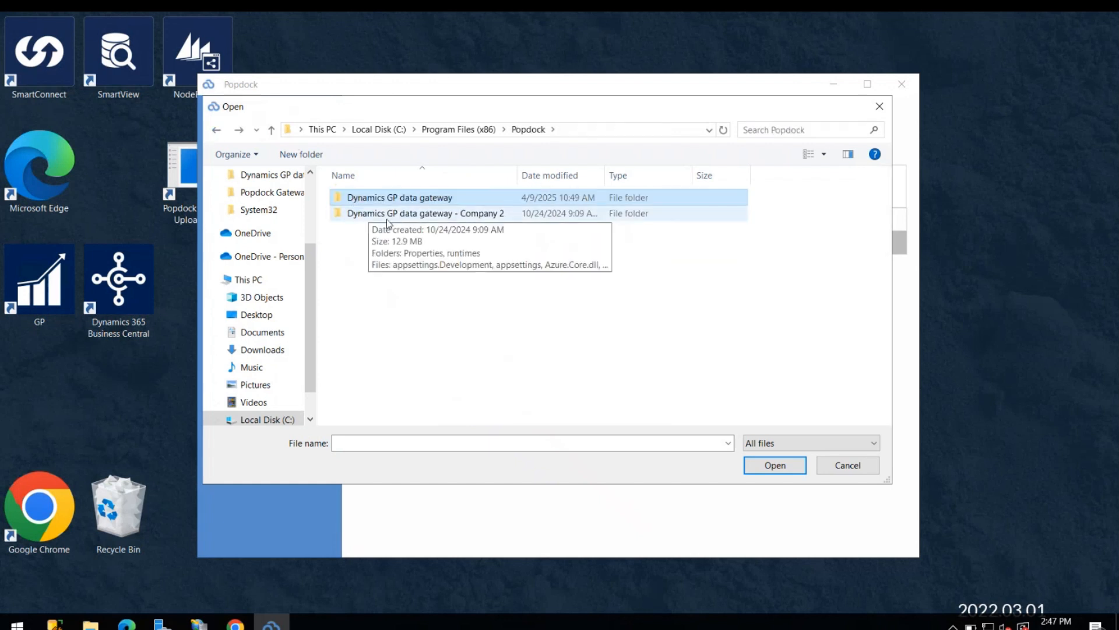
double_click(374, 213)
left_click(367, 246)
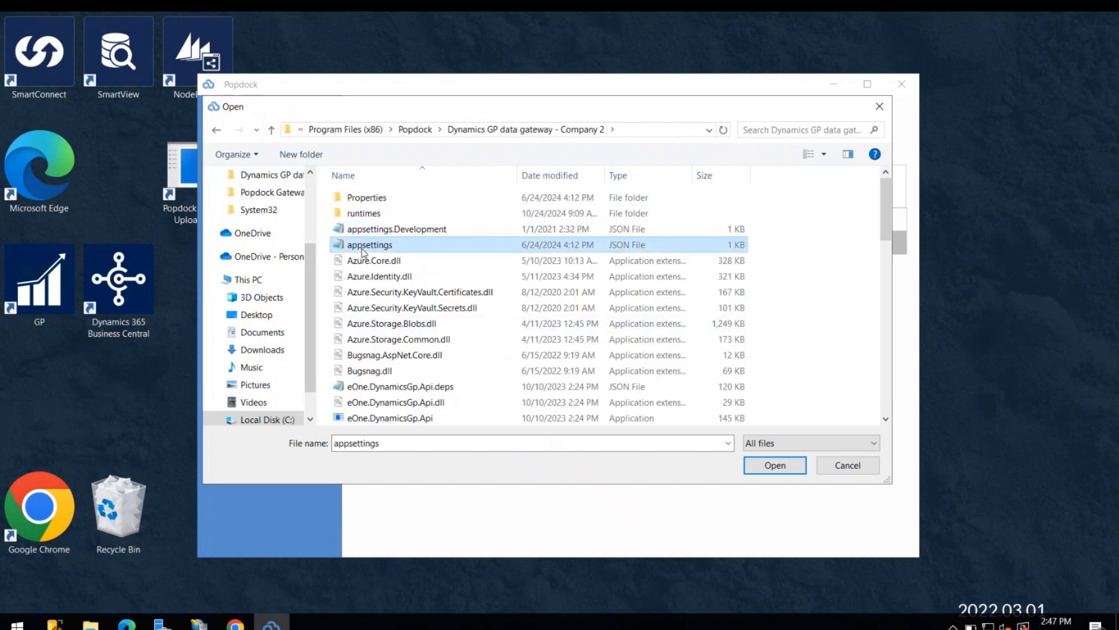
left_click(779, 468)
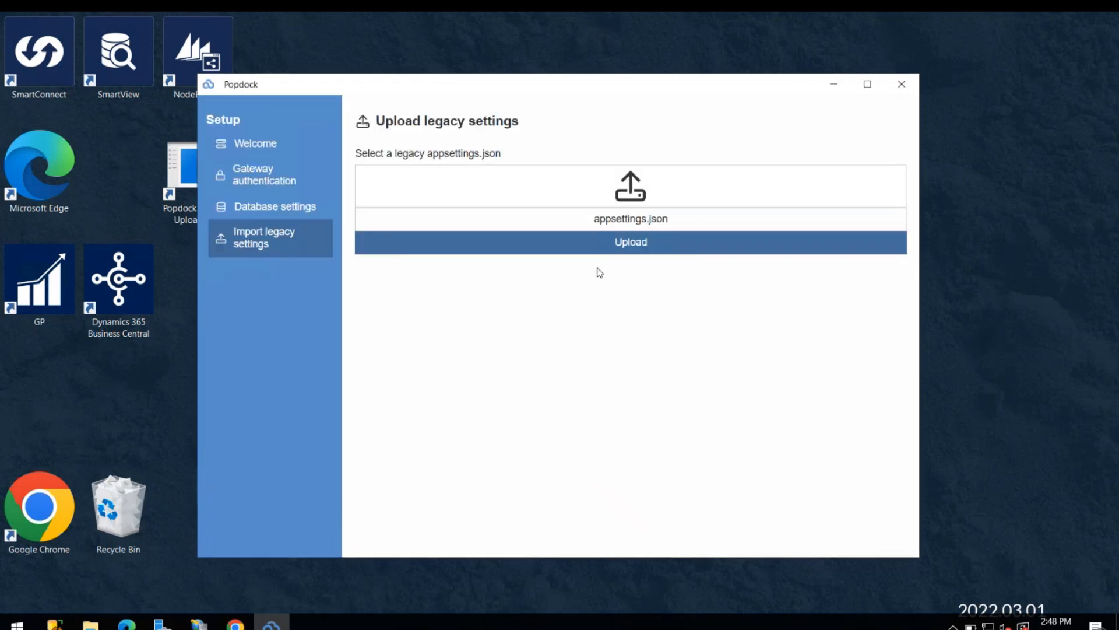
Upload the legacy settings, return to the Welcome page, and minimize the window.
left_click(619, 250)
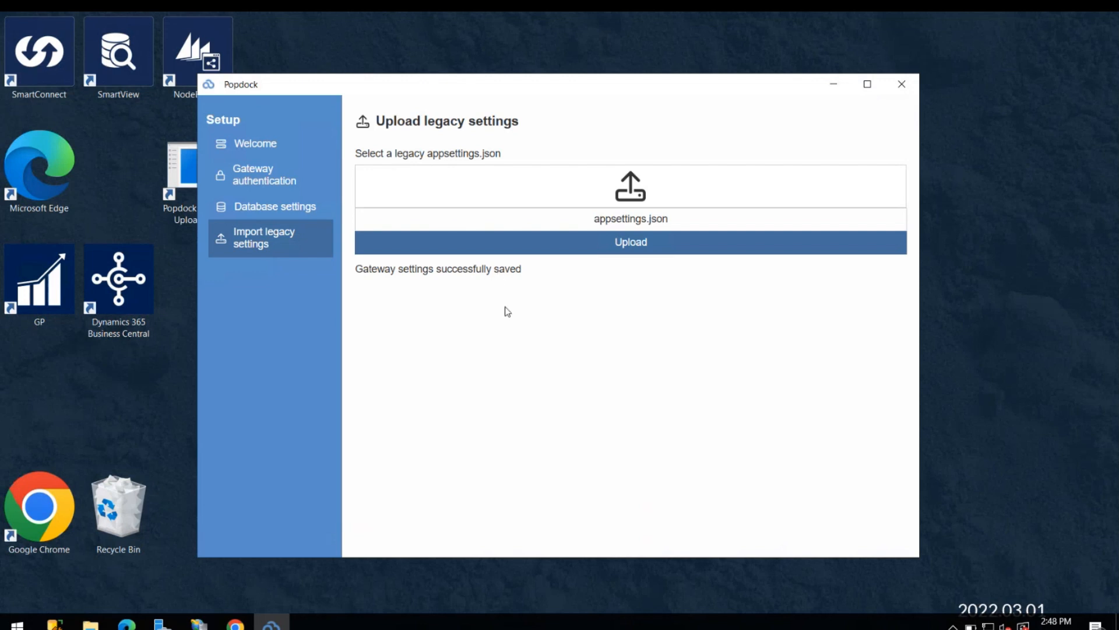
left_click(266, 145)
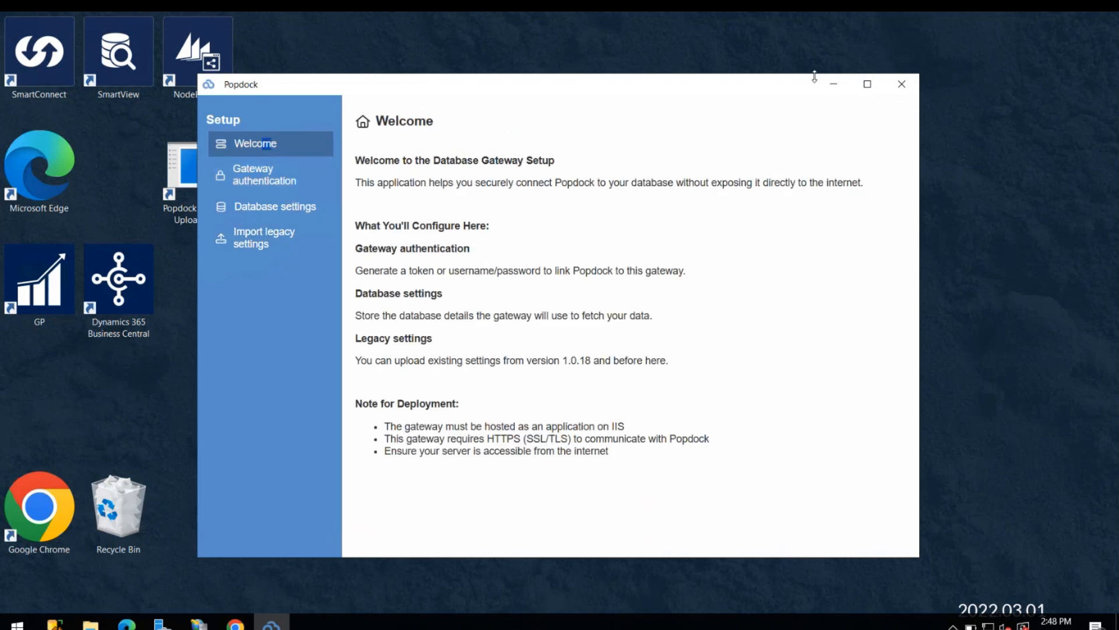
left_click(838, 86)
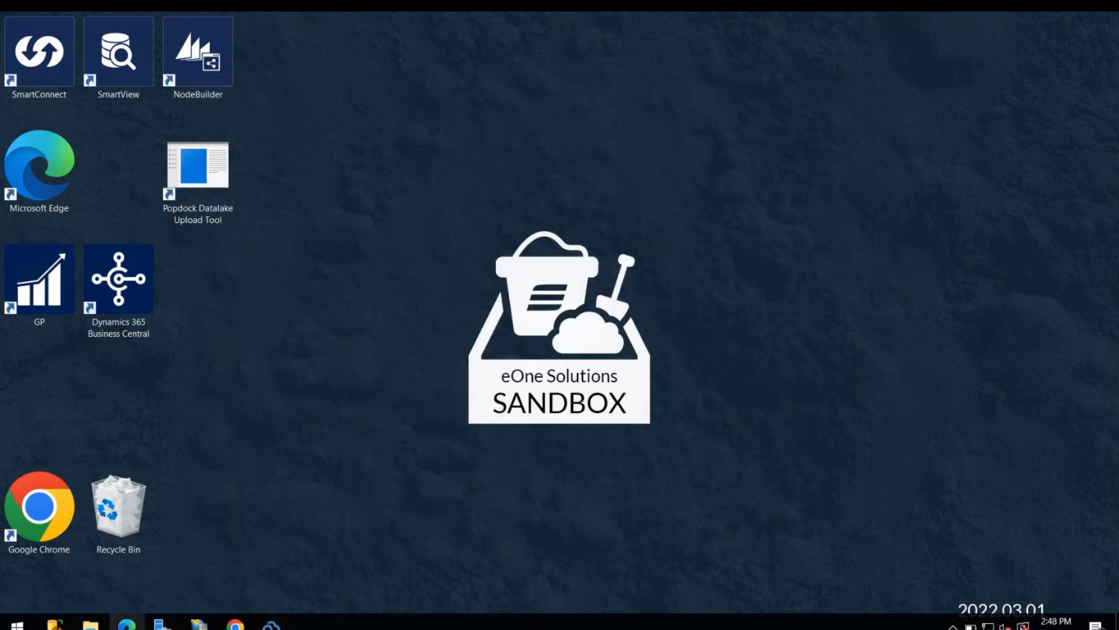
Browse to C:\Program Files (x86)\Popdock\Dynamics GP data gateway in File Explorer.
left_click(90, 622)
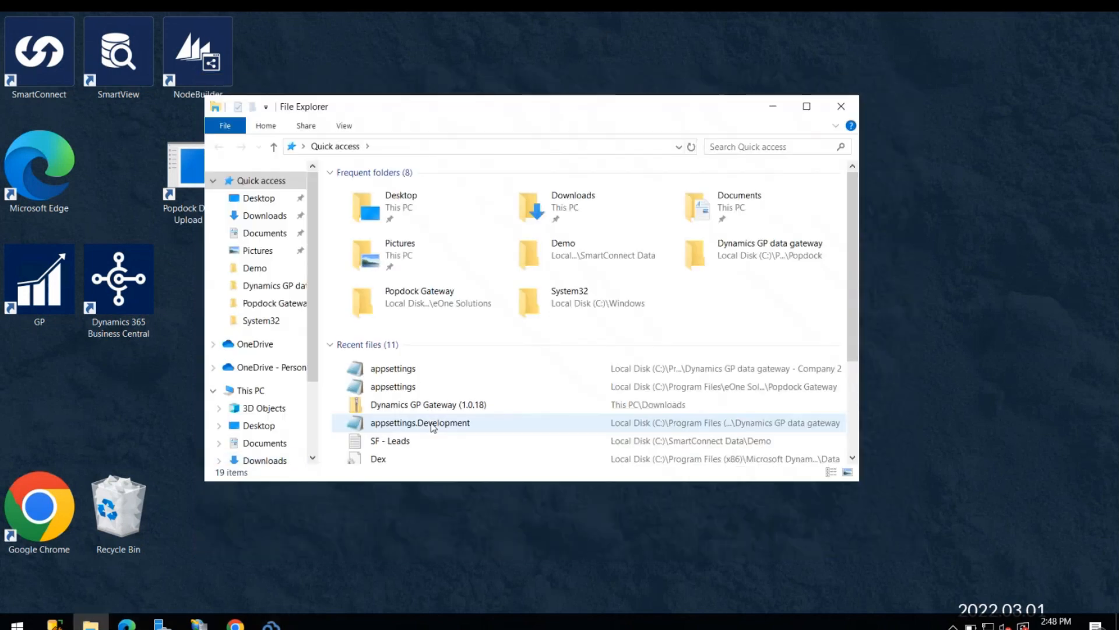
left_click(250, 390)
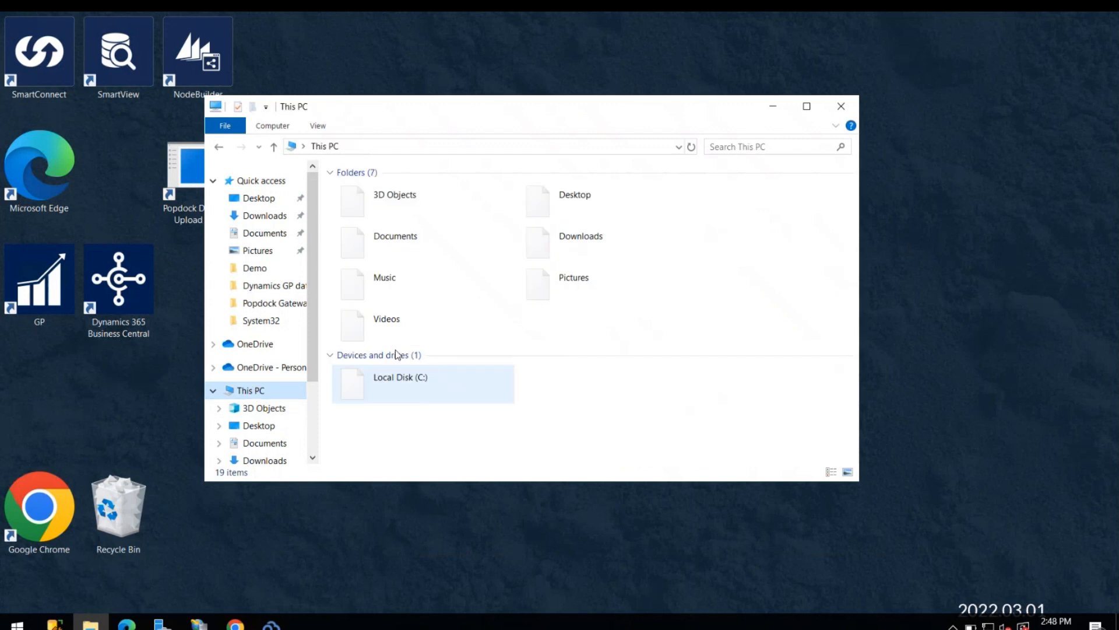
double_click(407, 385)
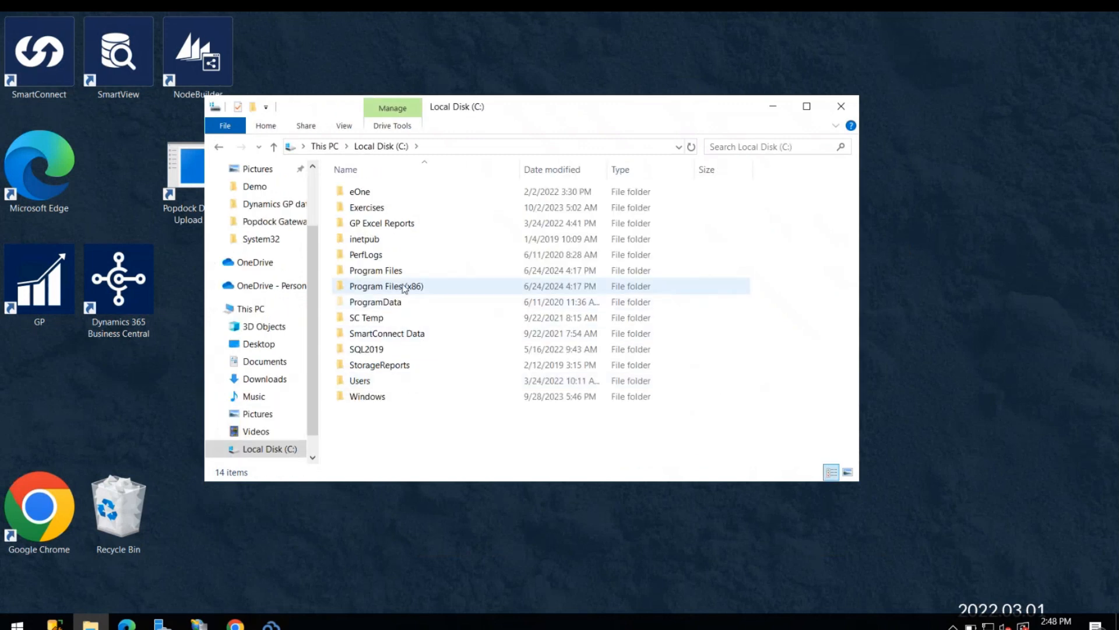
left_click(404, 286)
double_click(404, 287)
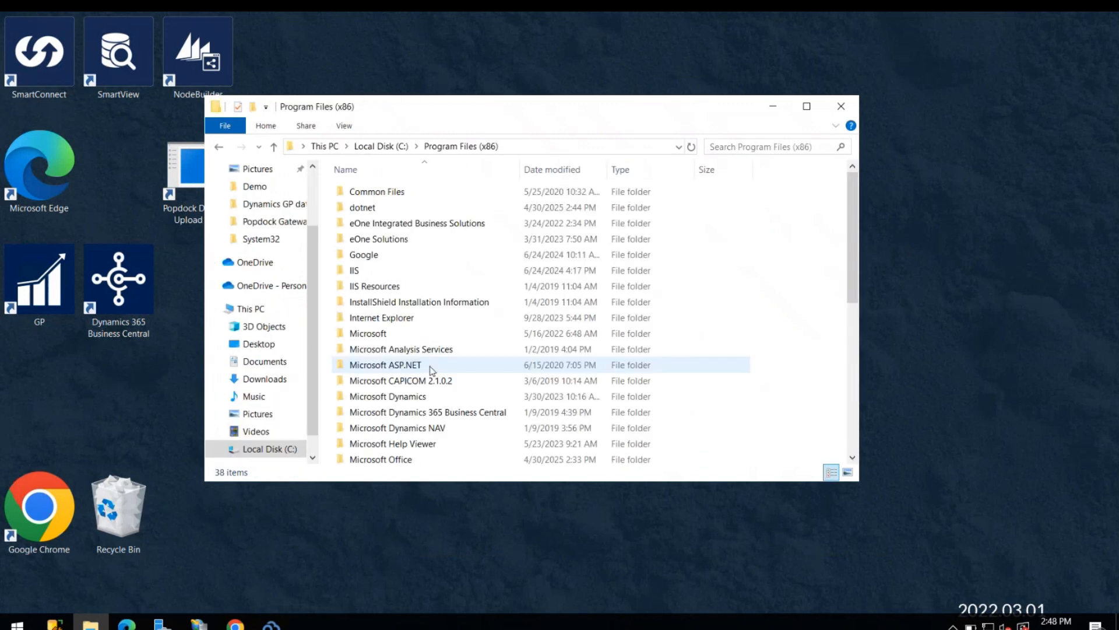
double_click(376, 239)
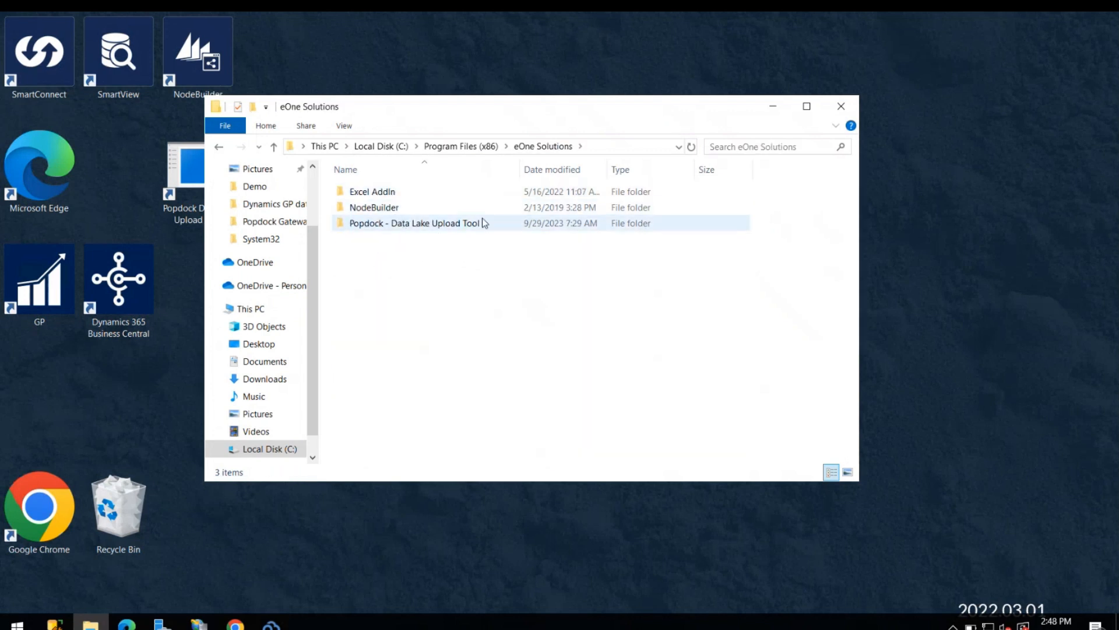
left_click(219, 147)
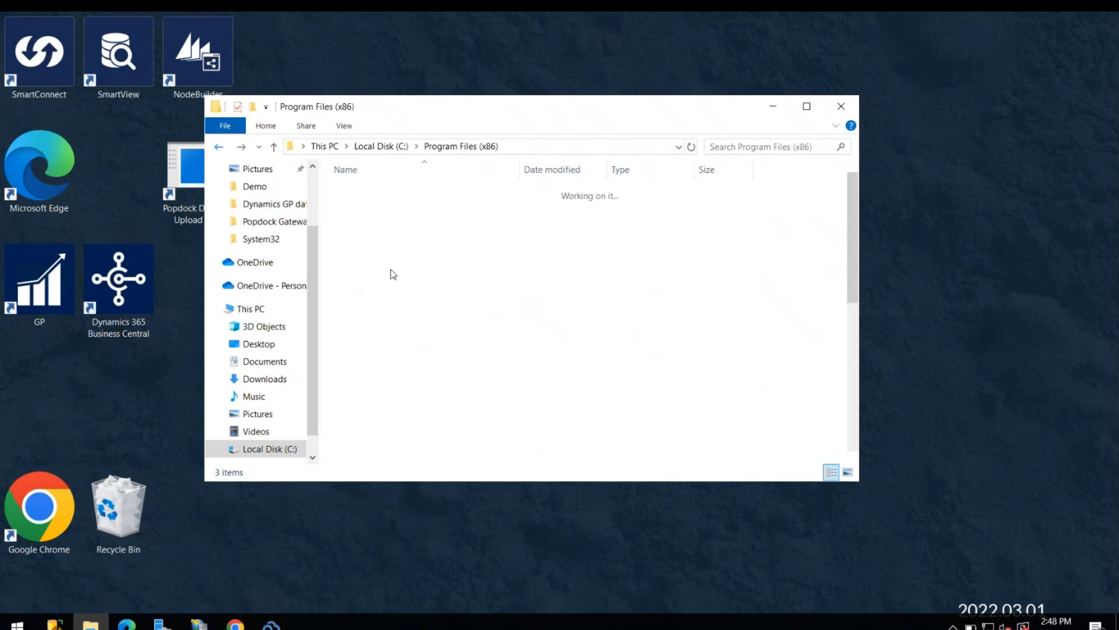
scroll(461, 362, "down", 5)
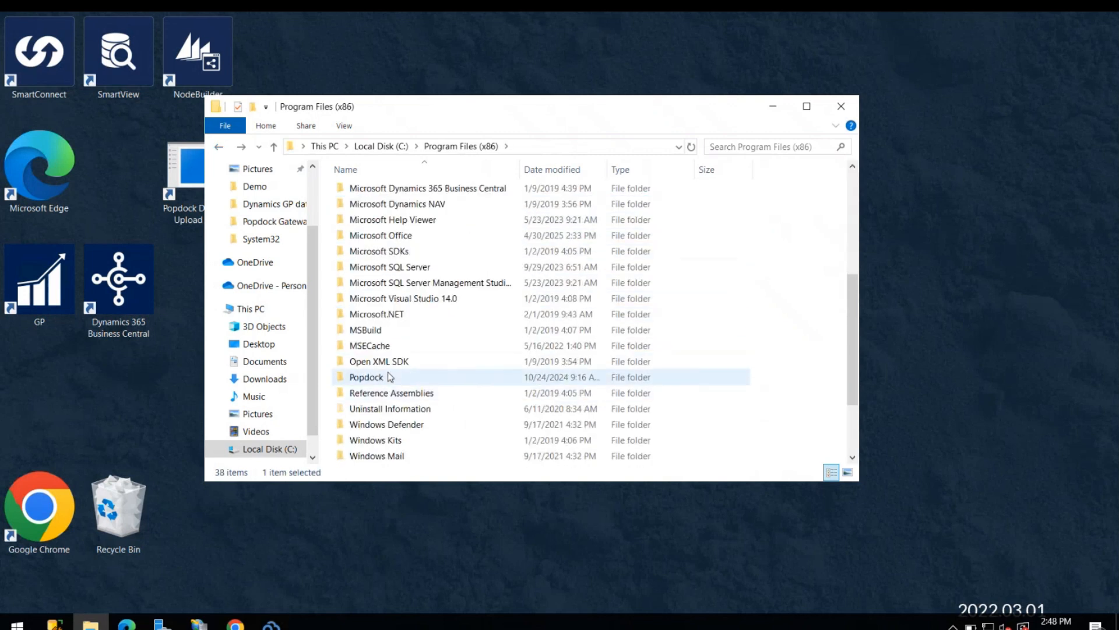
left_click(387, 376)
double_click(390, 377)
double_click(405, 188)
View GatewayInstaller.InstallState in Chrome, then minimize Chrome and close Explorer.
left_click(400, 193)
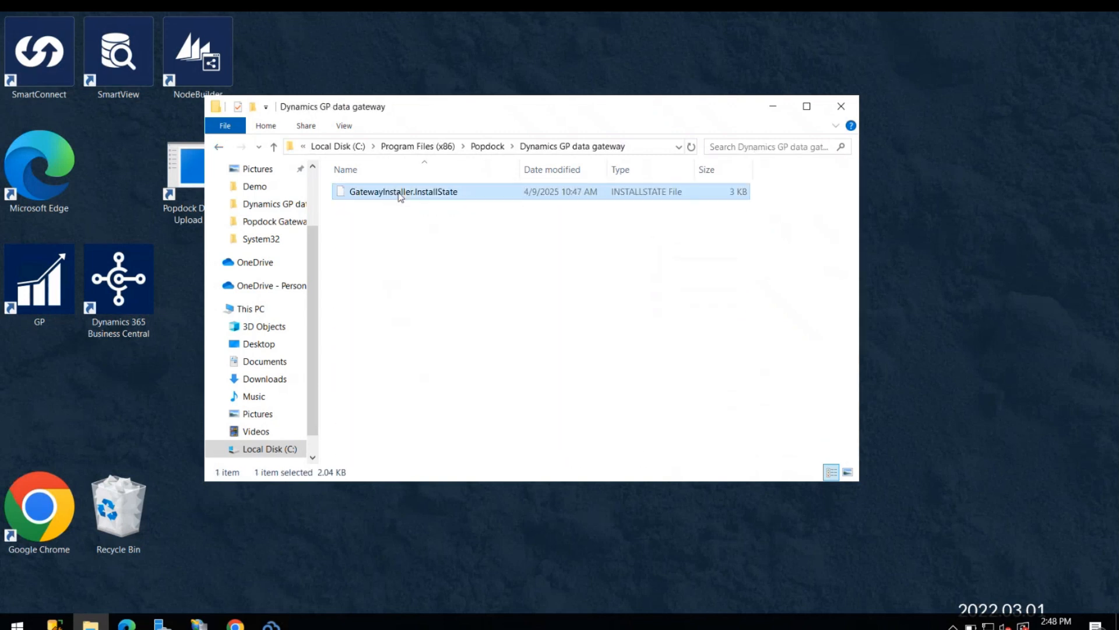
key("Return")
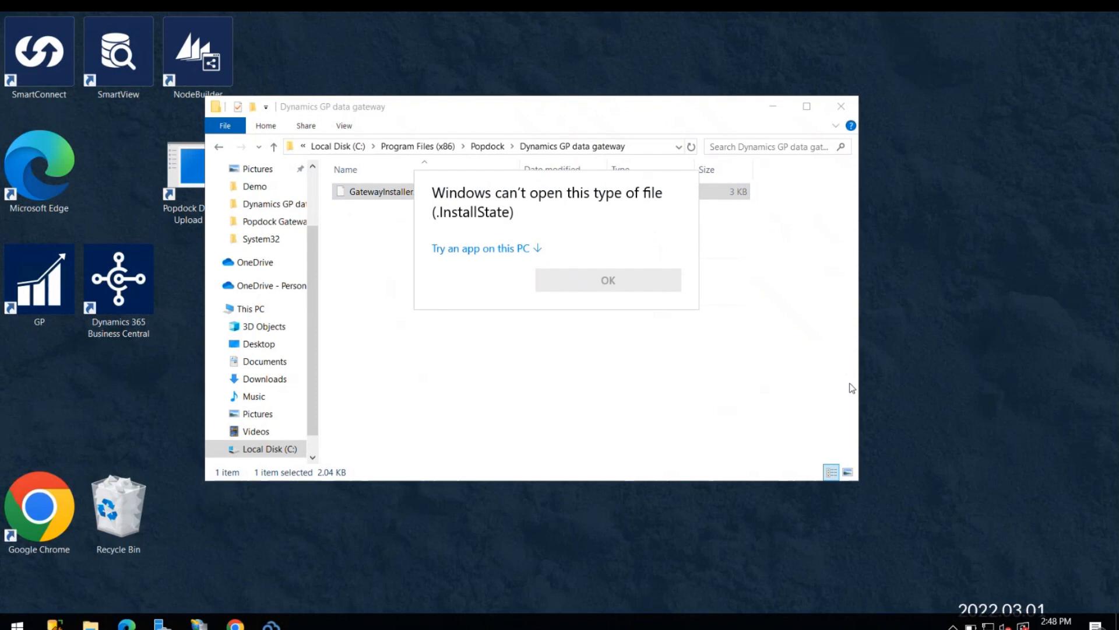
left_click(515, 251)
left_click(548, 522)
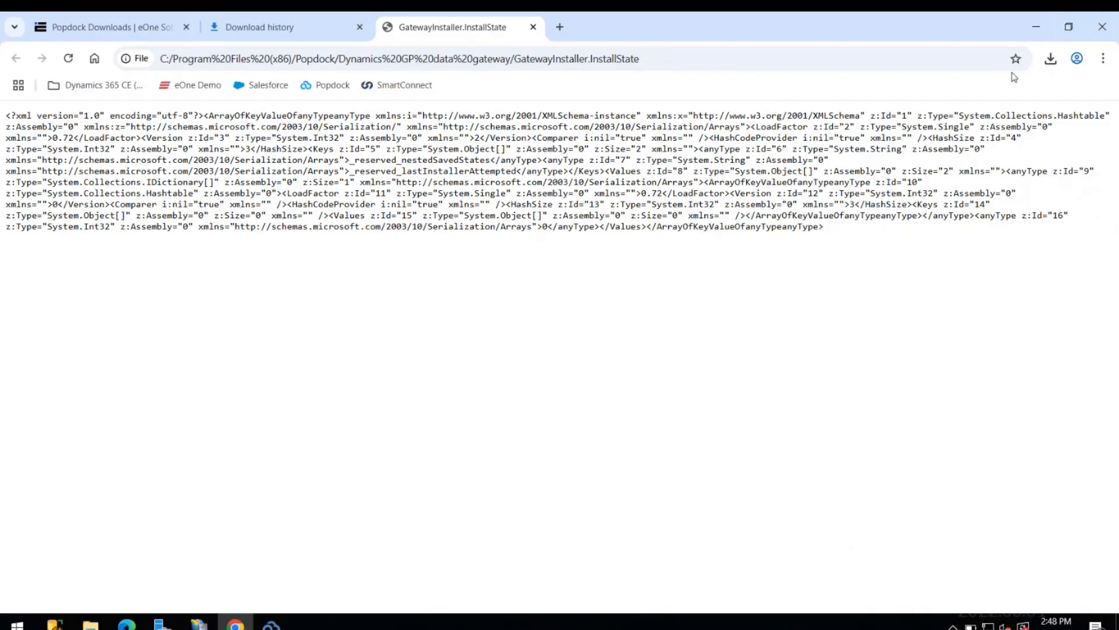
left_click(1034, 27)
left_click(841, 107)
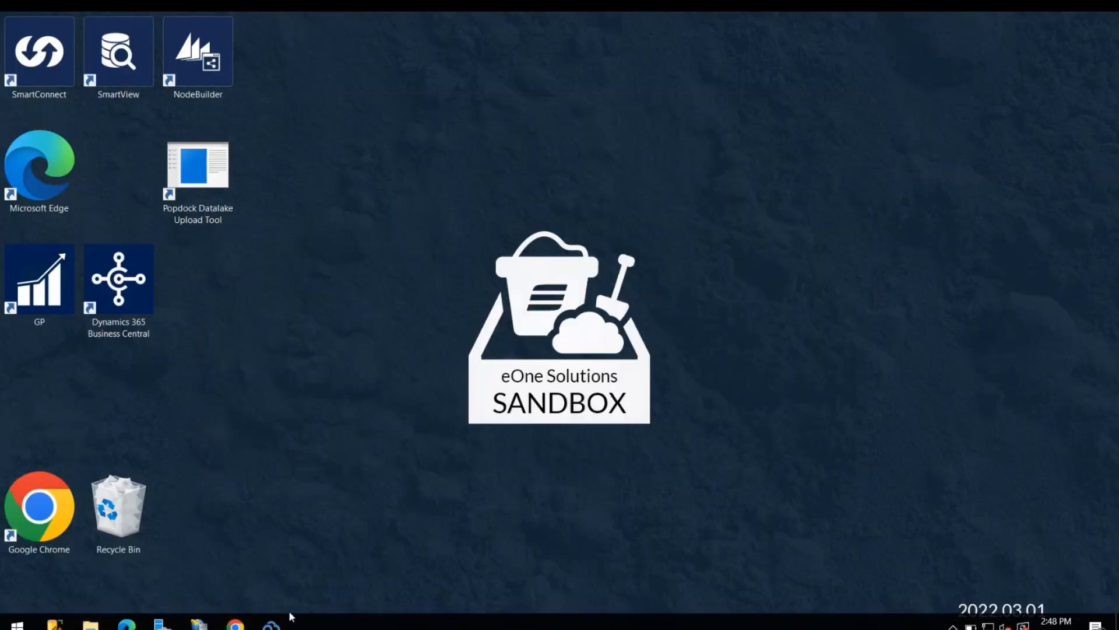
Bring the Popdock setup window back from the taskbar and minimize it again.
left_click(271, 621)
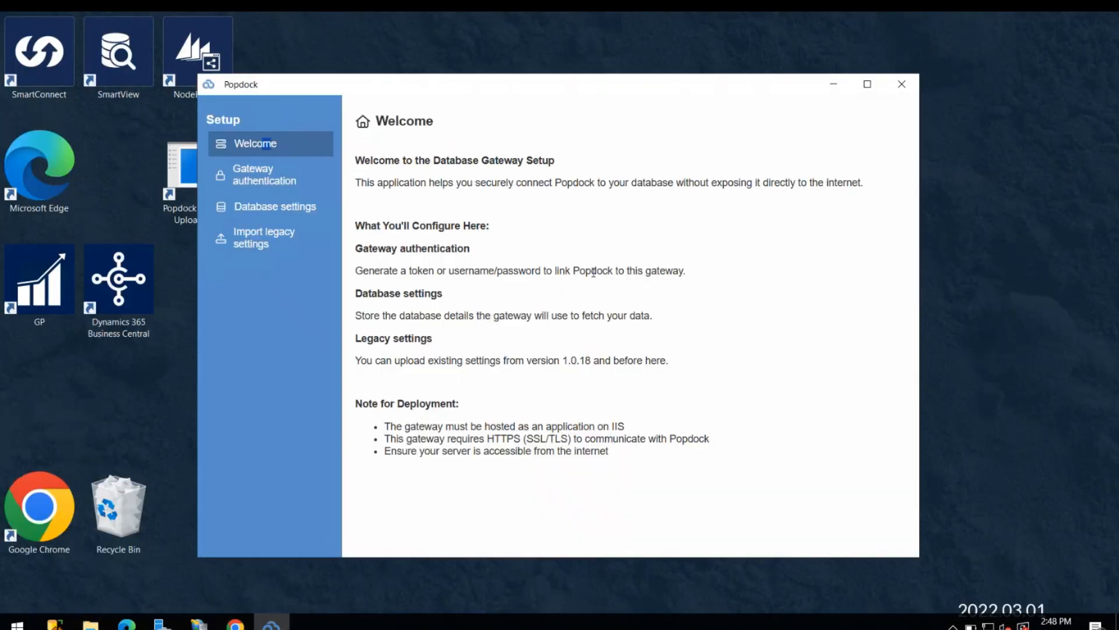
left_click(832, 84)
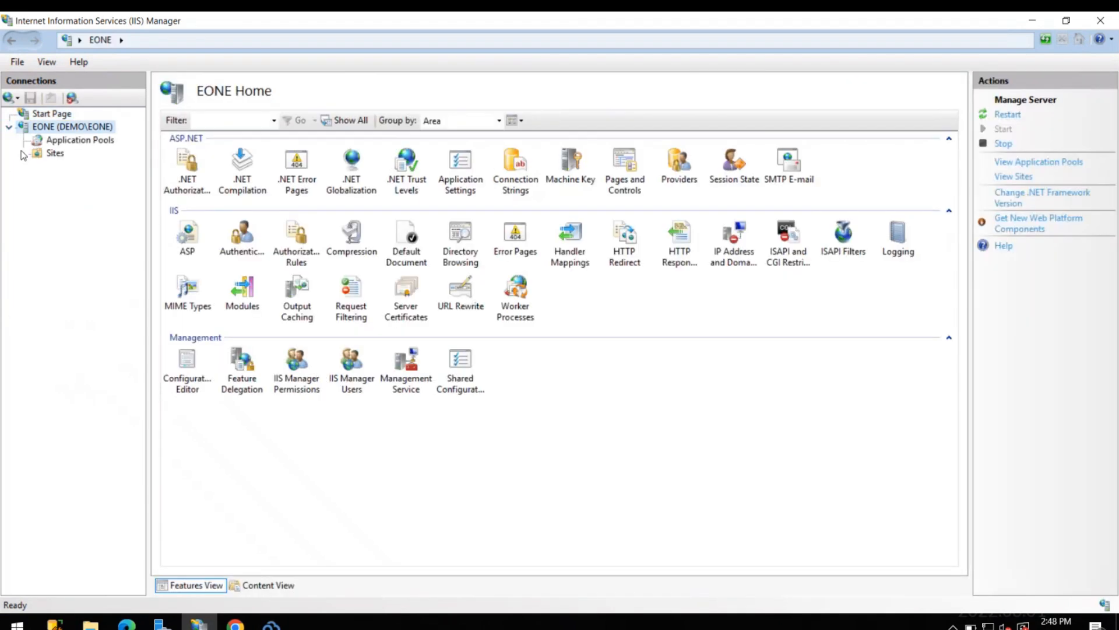
Browse the IIS application pools and sites, including the Microsoft Dynamics CRM site.
left_click(23, 154)
left_click(113, 140)
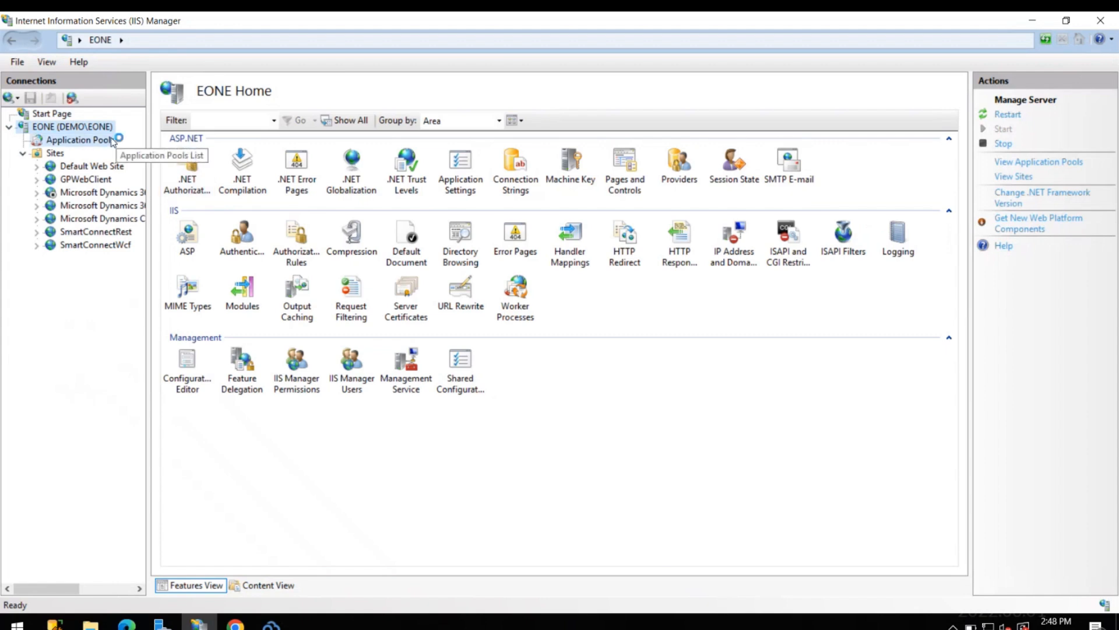
left_click(109, 221)
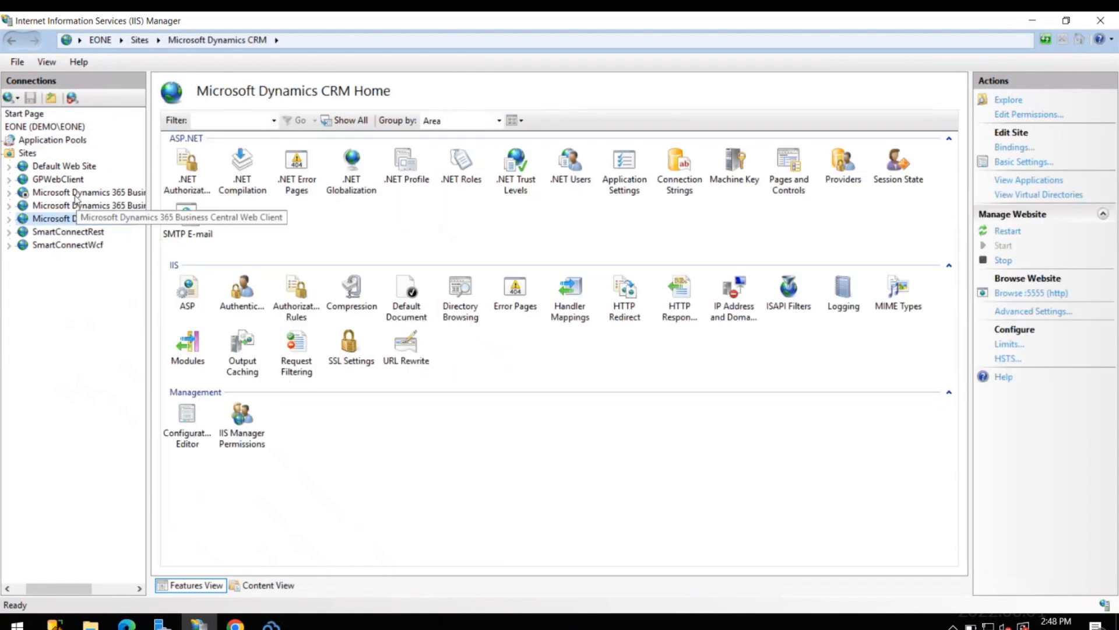
Confirm DynamicsGPGateway uses pool DynamicsGPGateway at C:\Program Files\eOne Solutions\Popdock Gateway, then minimize IIS Manager.
left_click(9, 166)
left_click(90, 194)
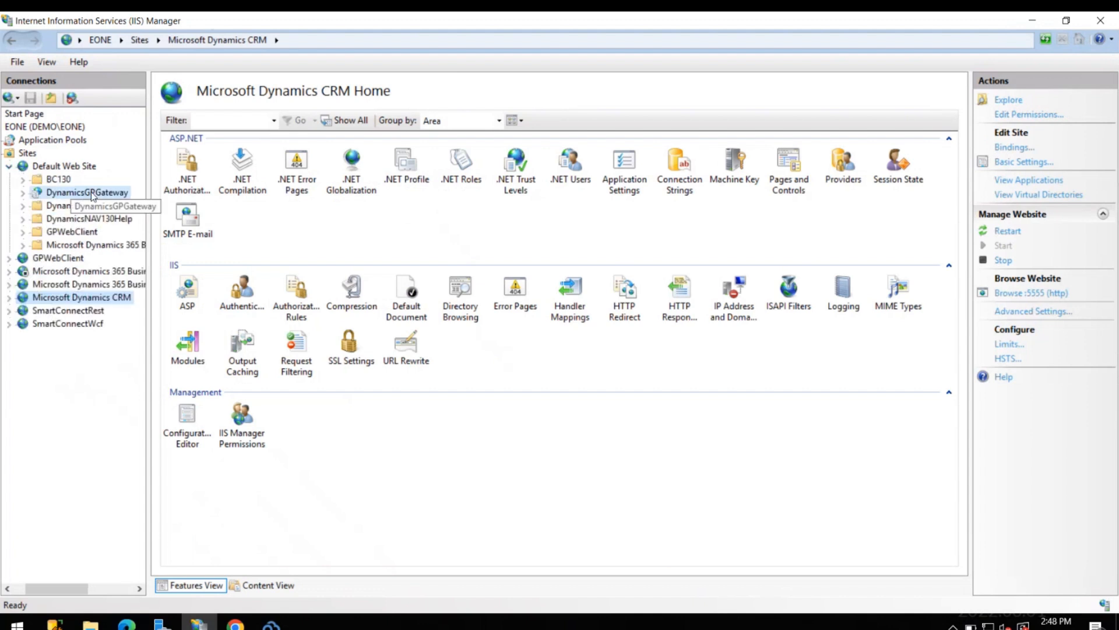
right_click(91, 194)
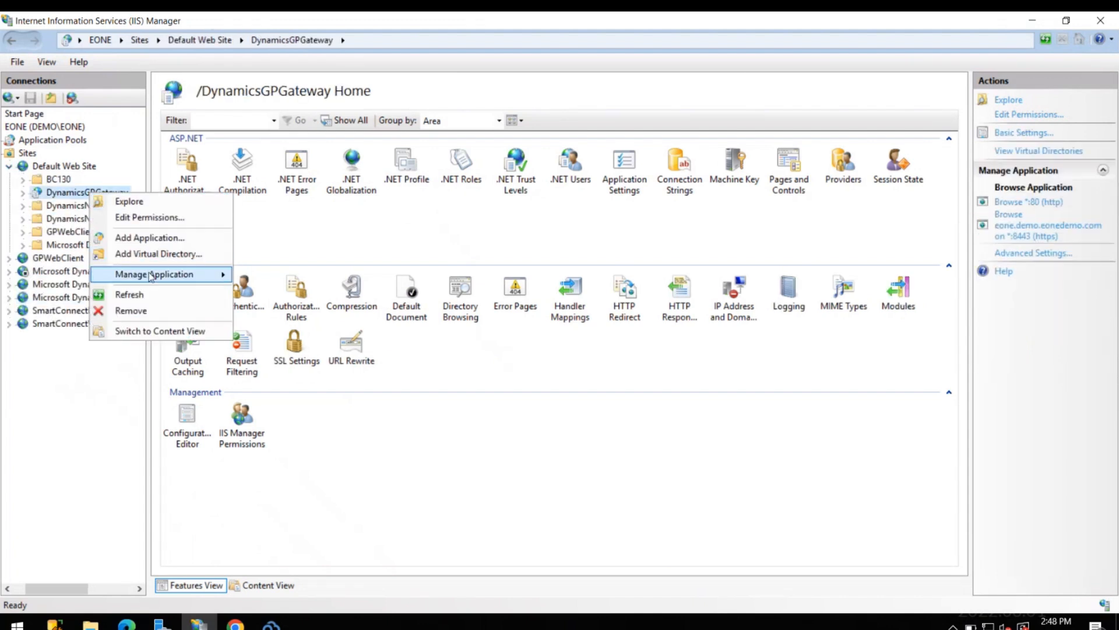
mouse_move(223, 274)
left_click(296, 296)
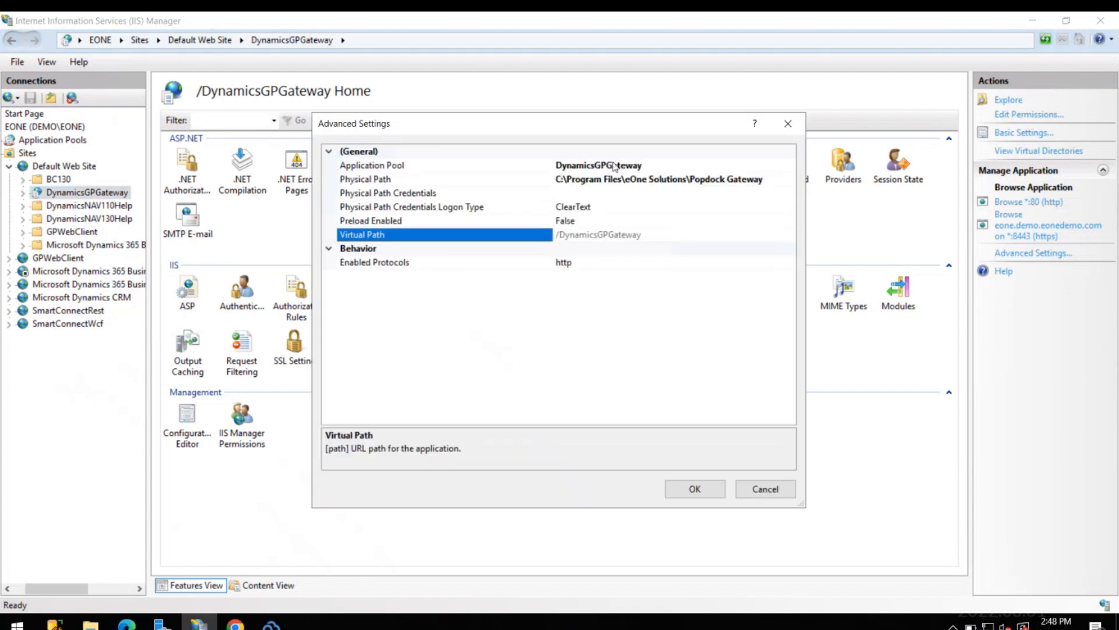
left_click(754, 491)
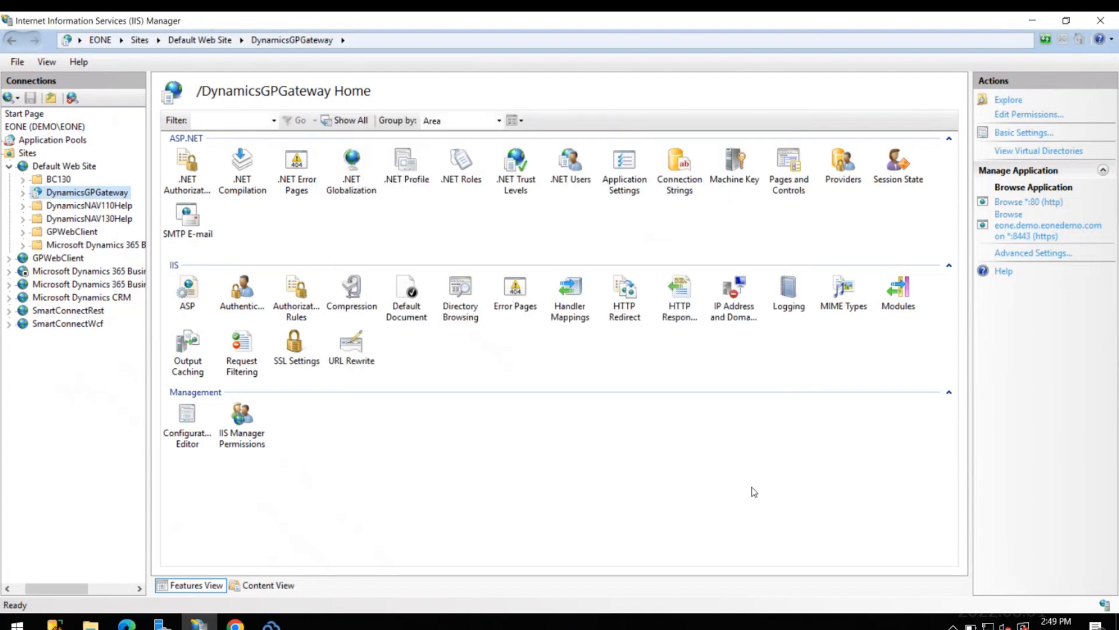
left_click(1032, 22)
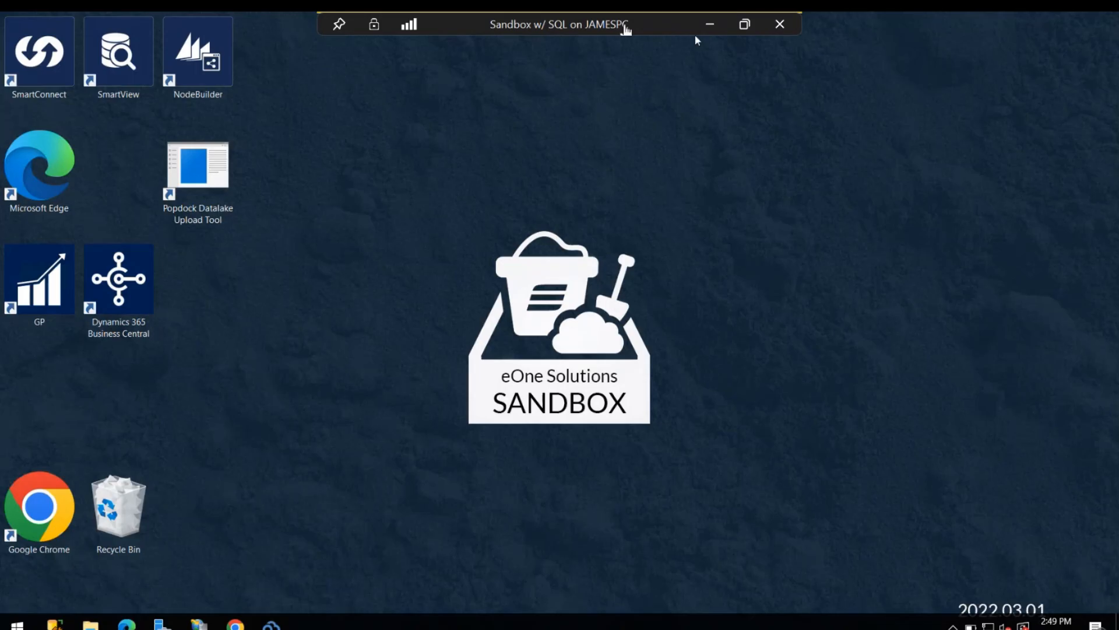